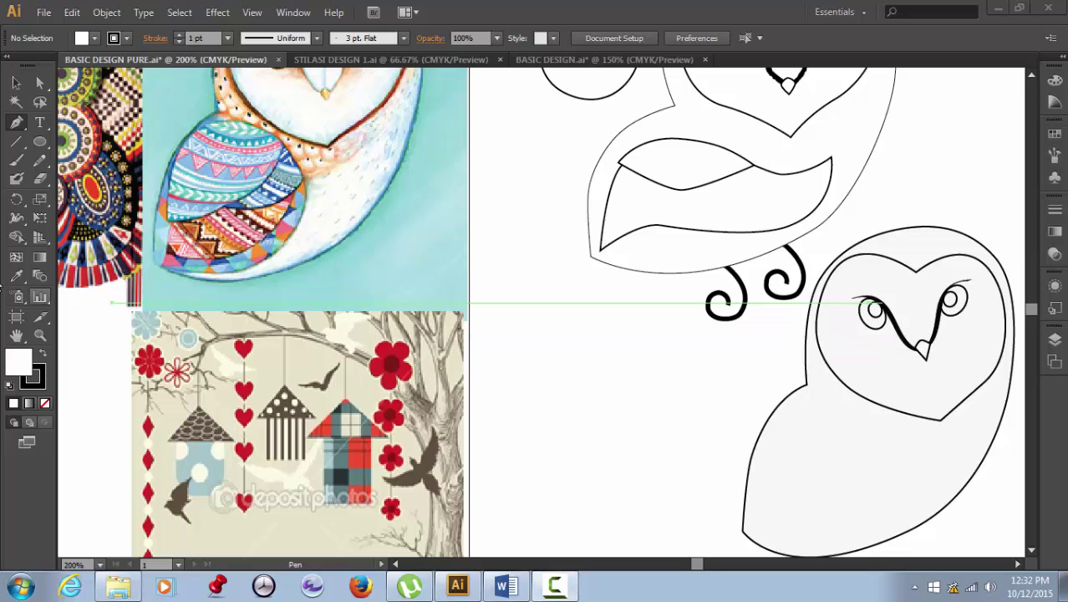
Select the Pen Tool to start drawing a path over the owl sketch
left_click(14, 126)
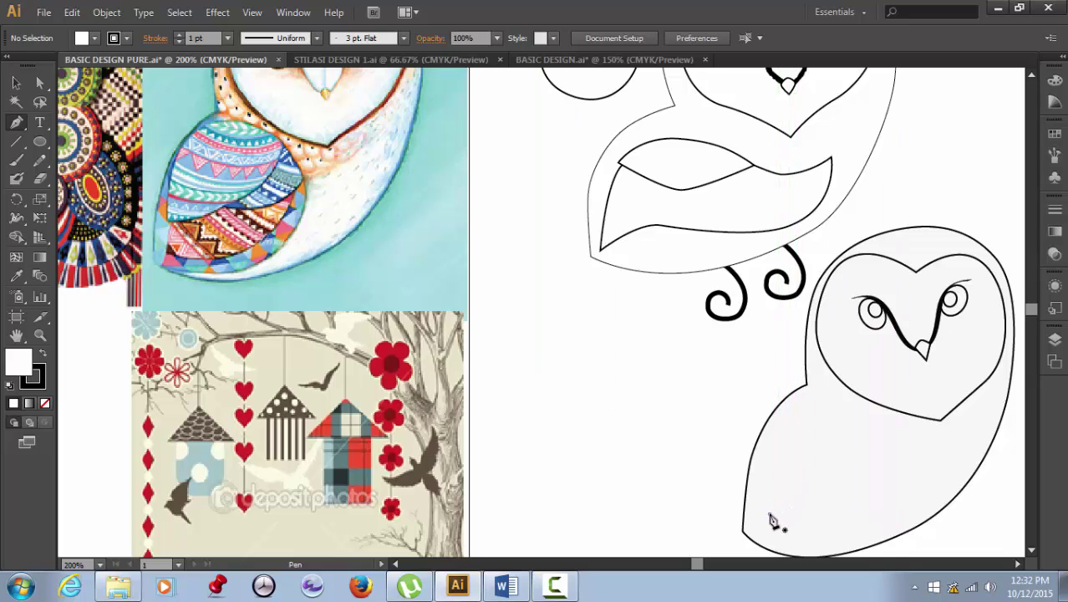
Draw a closed six-anchor wing path in the lower owl body and round its bottom-left corner
left_click(769, 514)
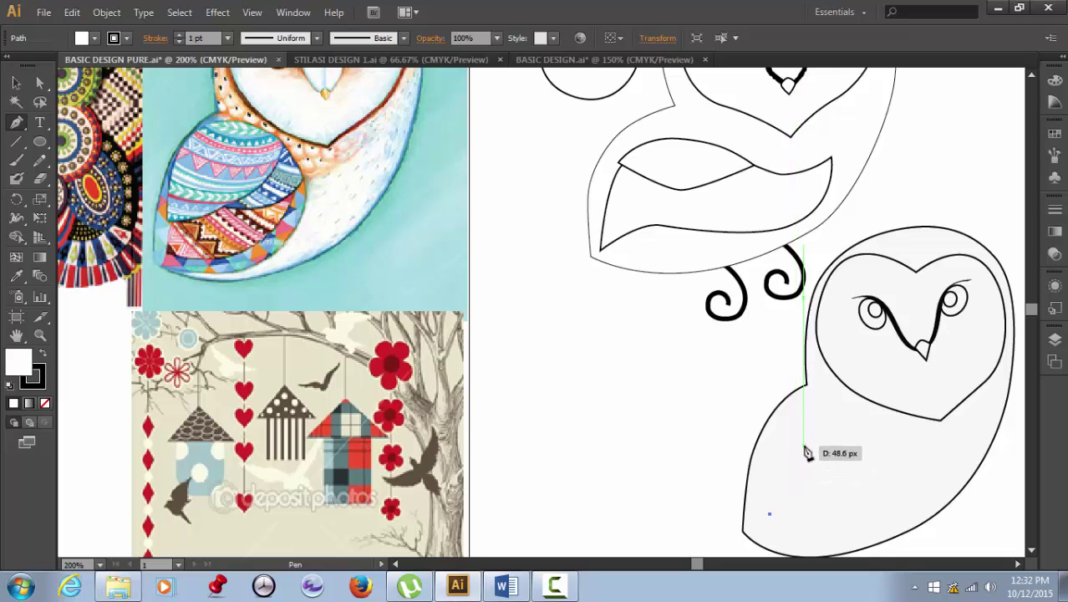
left_click(787, 453)
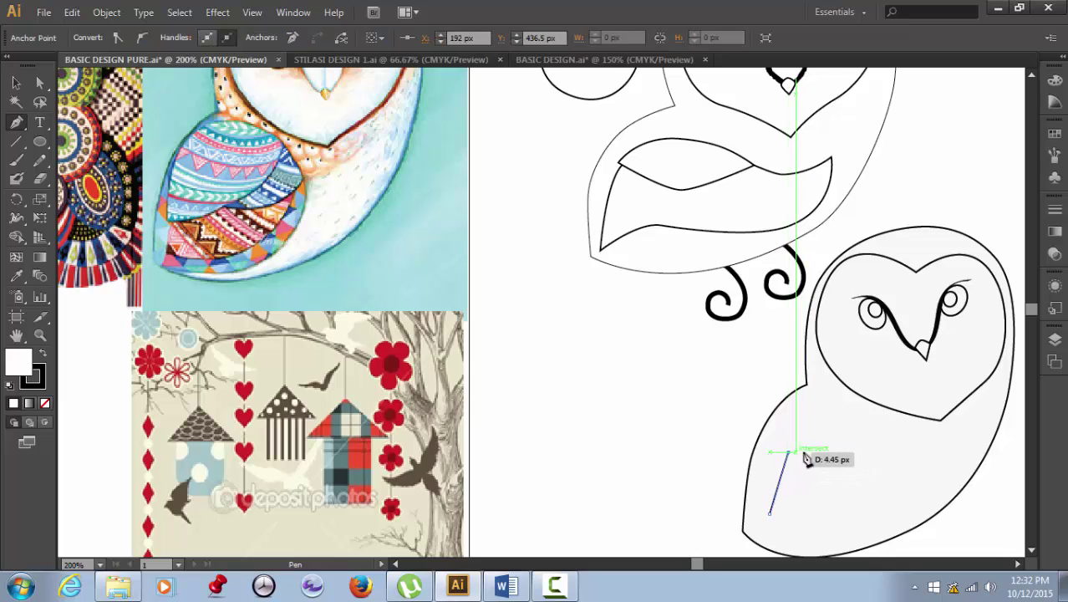
left_click(900, 467)
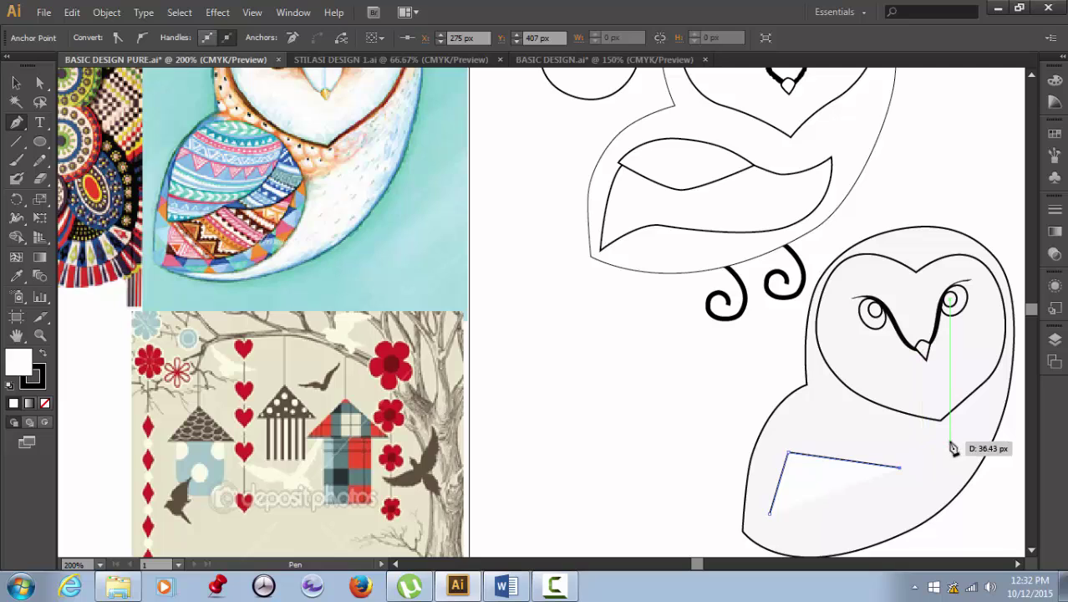
left_click(950, 442)
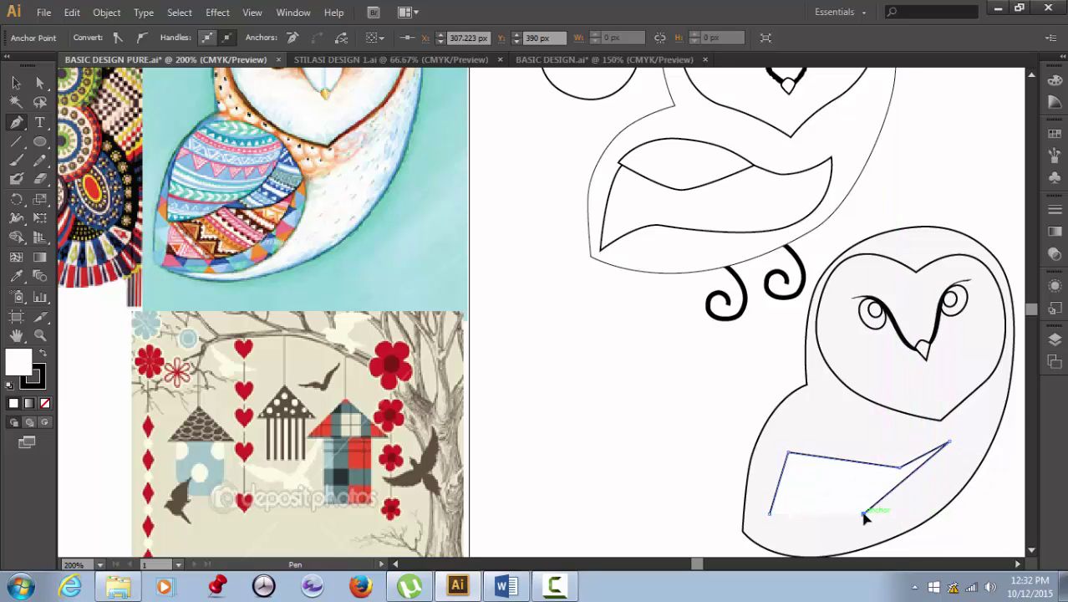
left_click(858, 518)
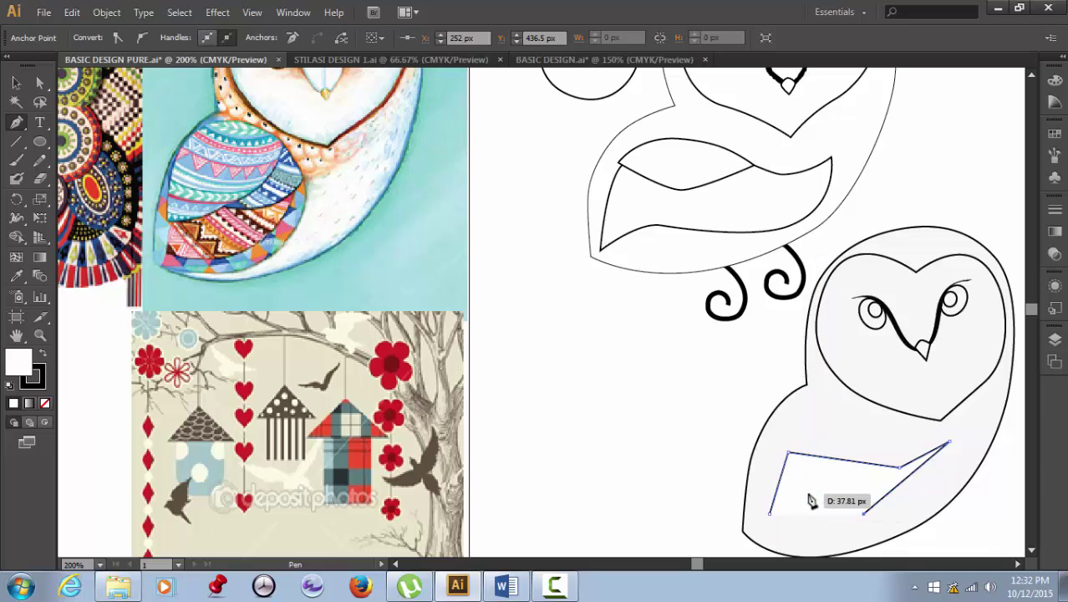
left_click(804, 495)
left_click(769, 512)
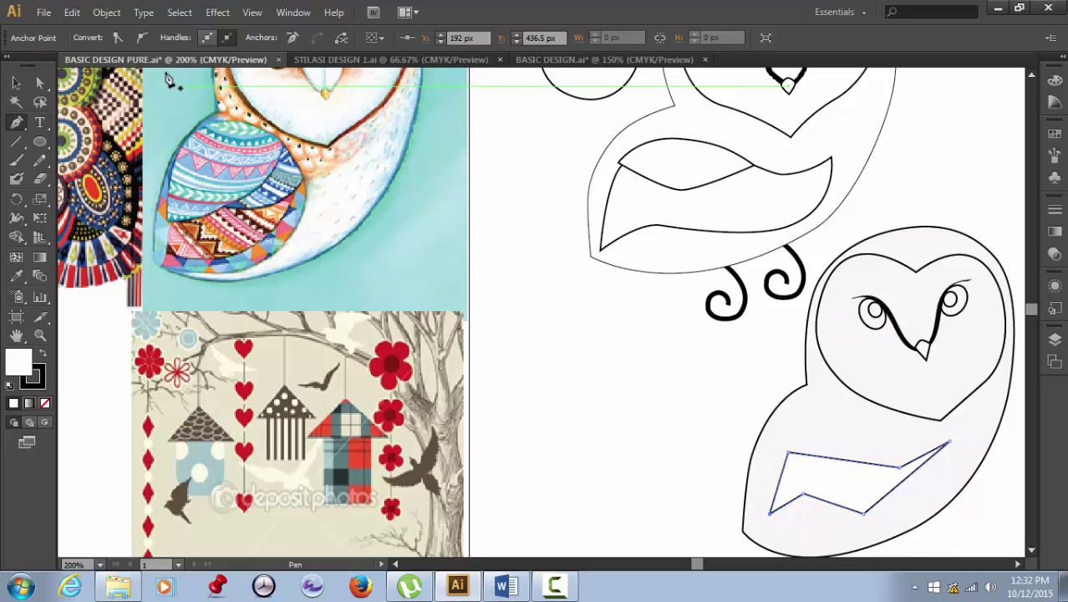
left_click(135, 41)
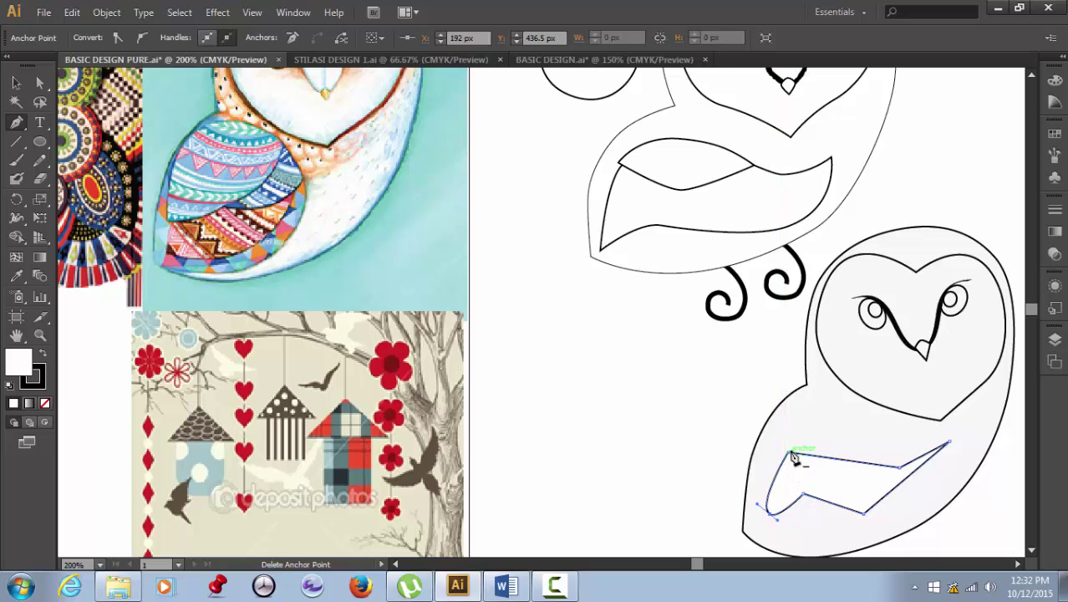
left_click(41, 81)
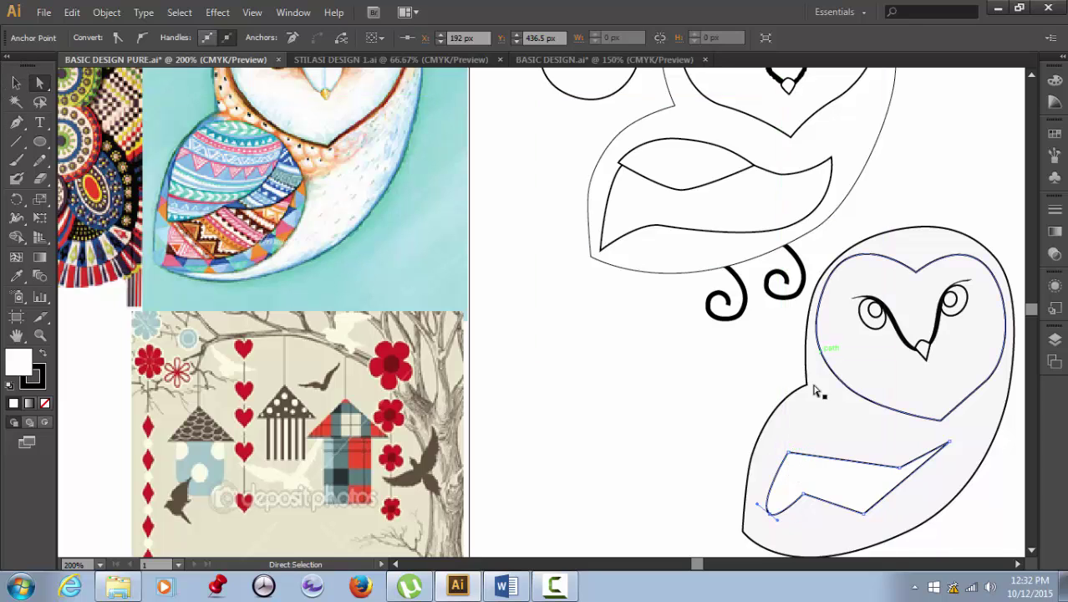
Convert the wing's top-left and right-hand anchors to smooth points
left_click(788, 455)
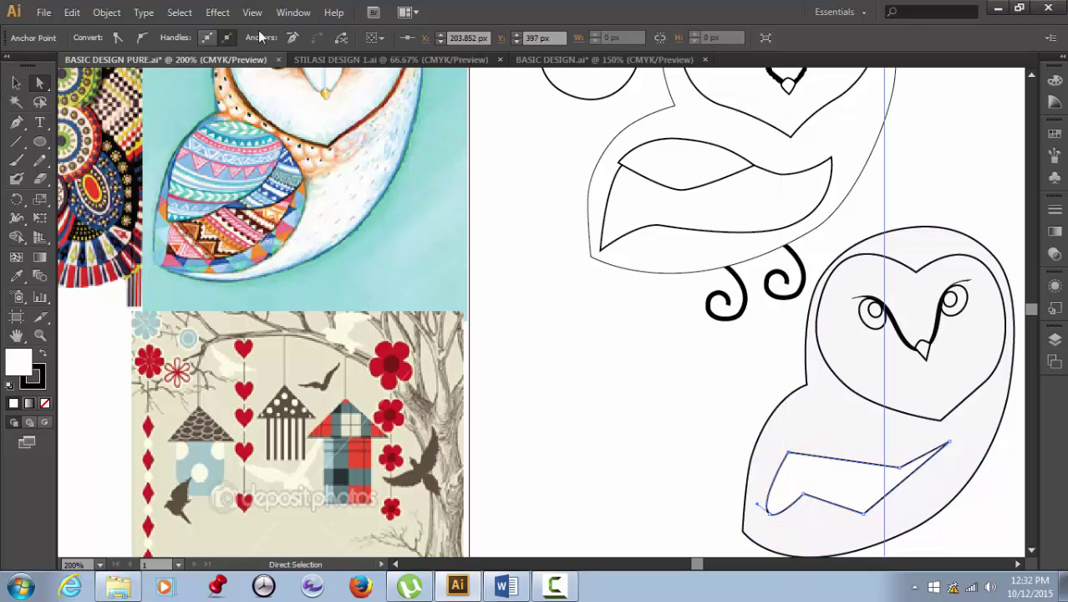
left_click(144, 37)
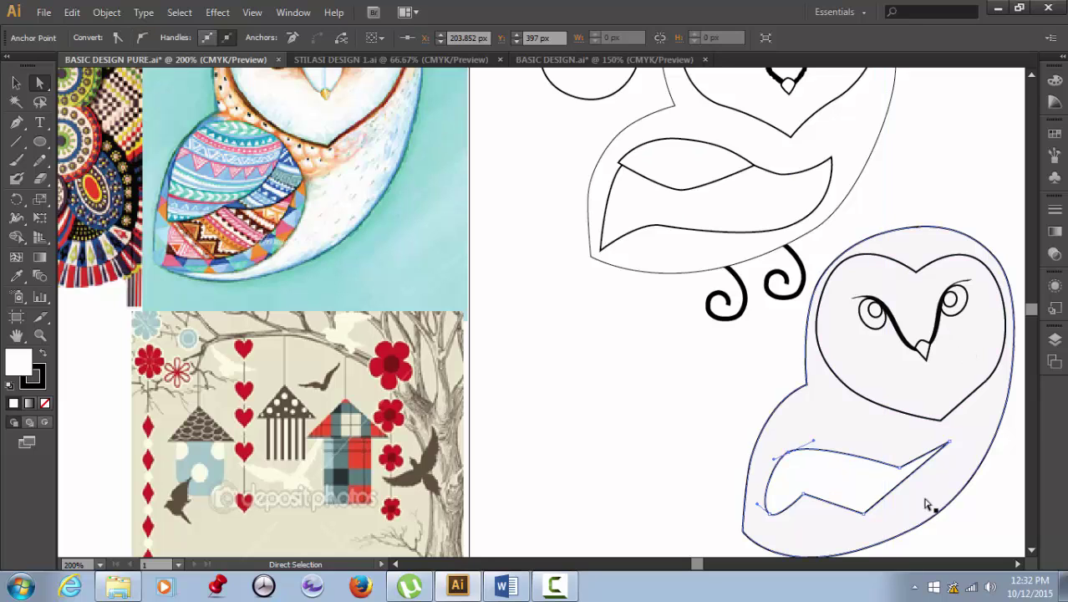
left_click(900, 467)
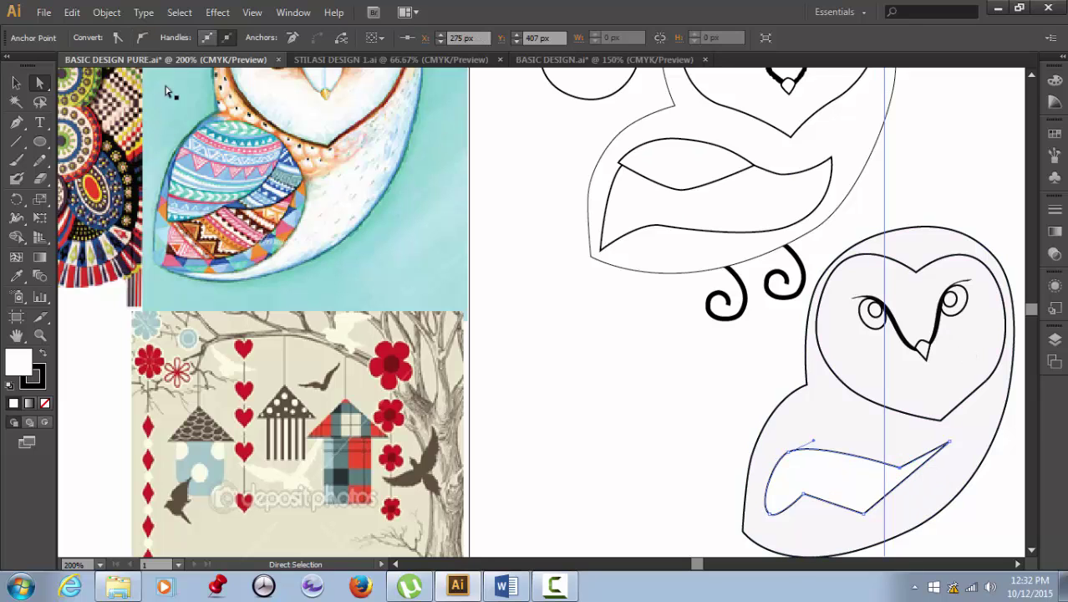
left_click(145, 37)
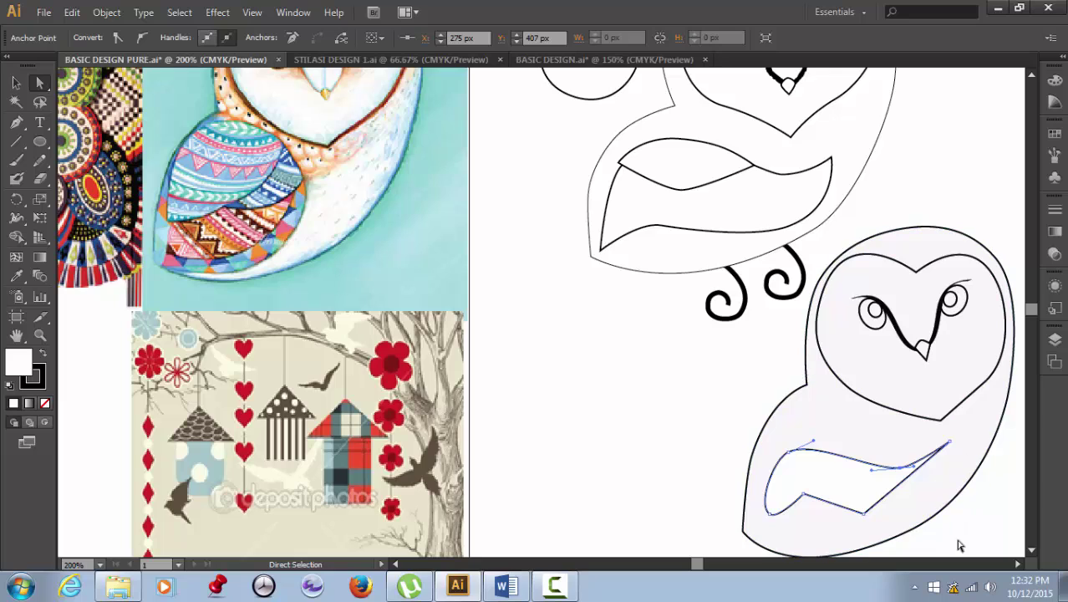
Set the wing's bottom-left anchor to a corner and drag the top segment upward
left_click(865, 515)
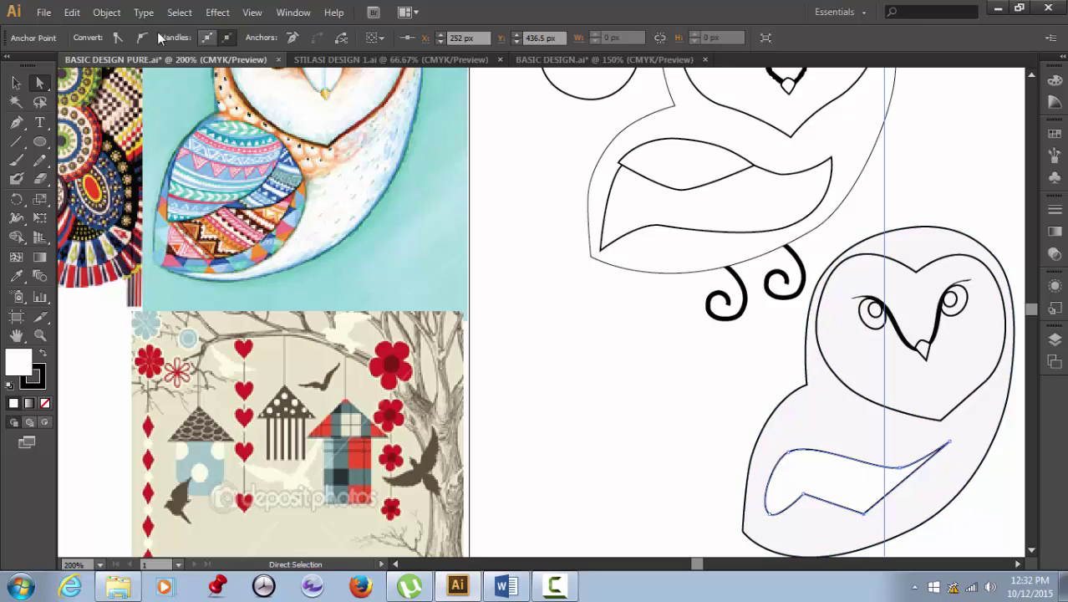
left_click(771, 458, "shift")
left_click(773, 511)
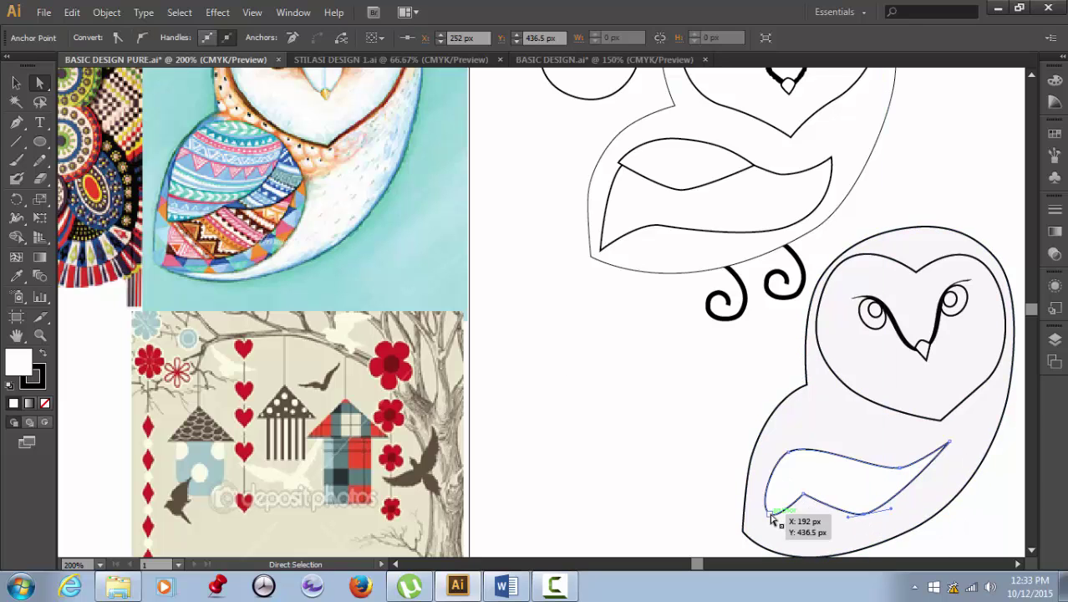
left_click(115, 38)
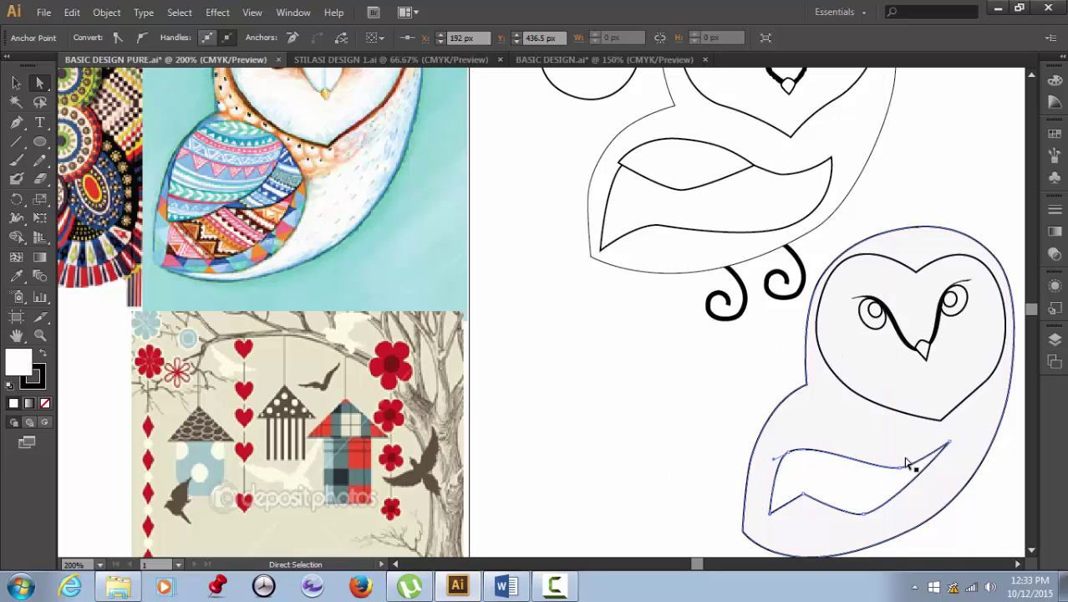
left_click_drag(909, 475, 897, 461)
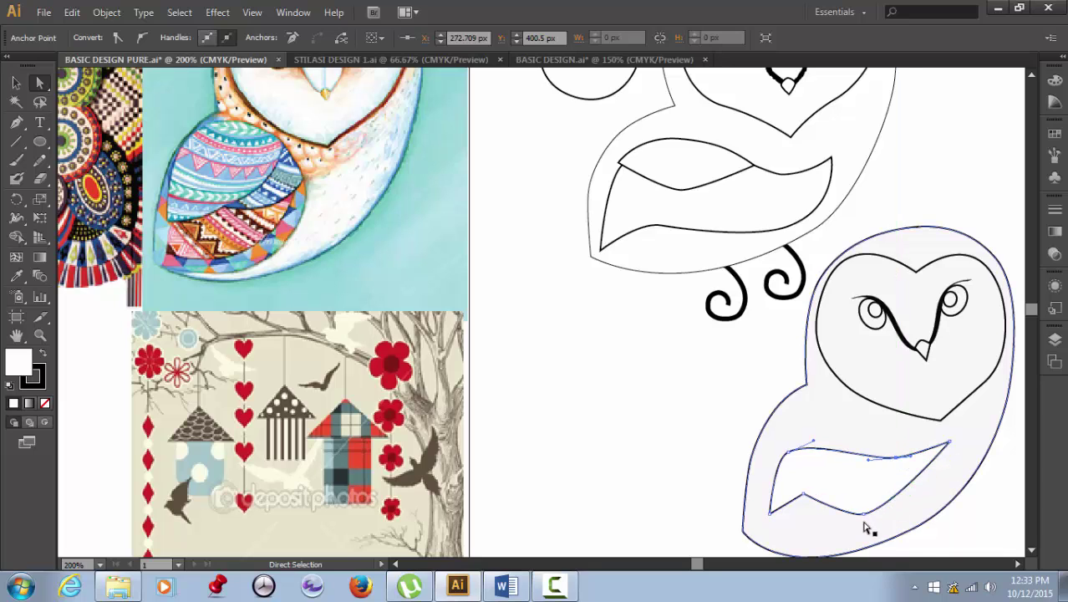
Drag the wing's handles and anchors to curve the lower edge and move the upper-right tip rightward
left_click(864, 519)
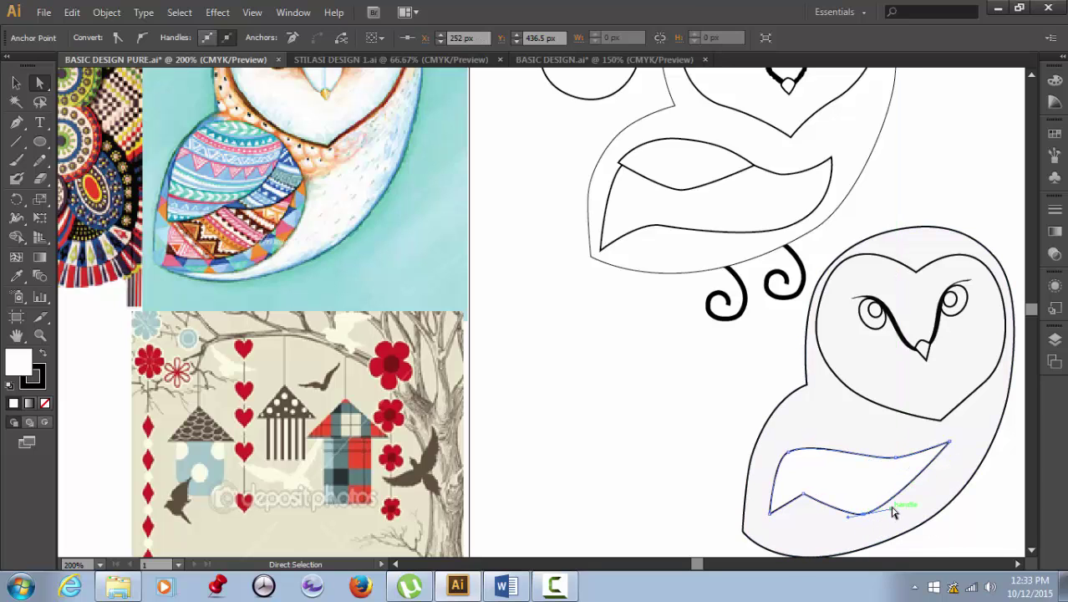
left_click_drag(893, 514, 946, 504)
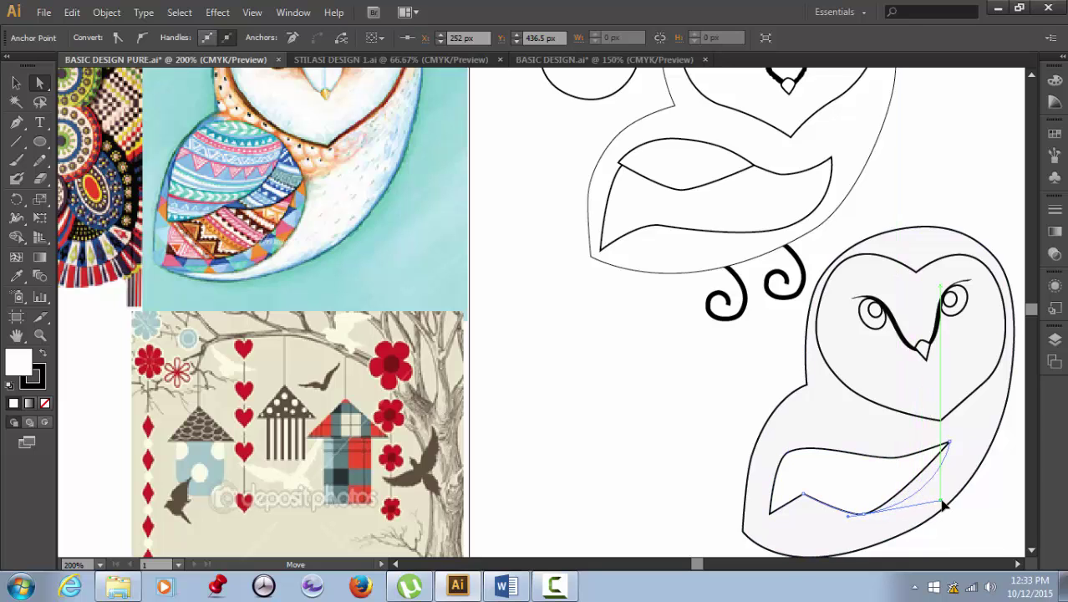
left_click_drag(948, 498, 959, 482)
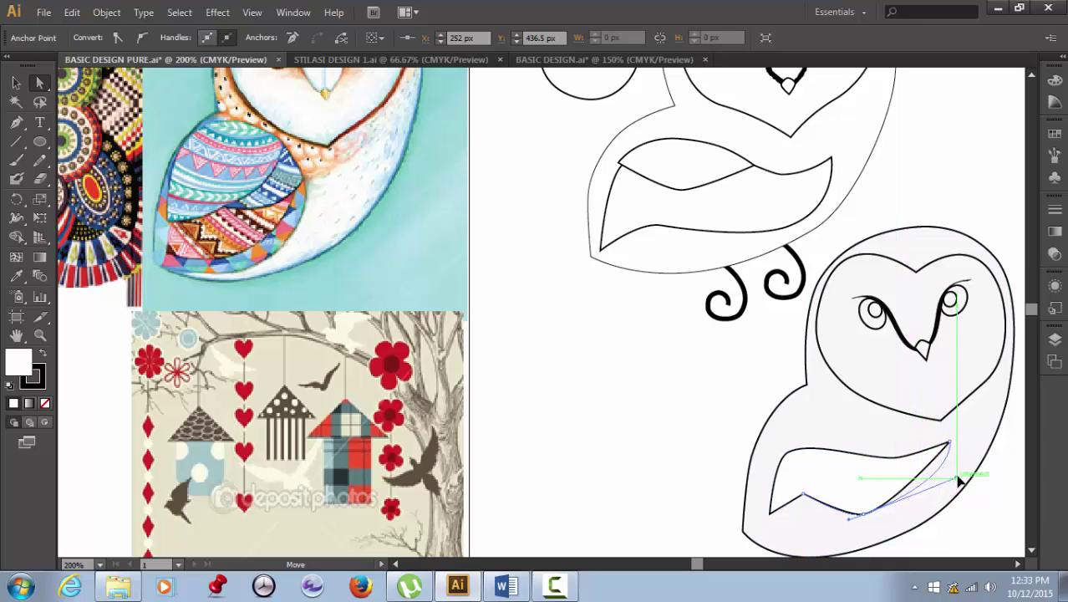
left_click_drag(955, 444, 957, 432)
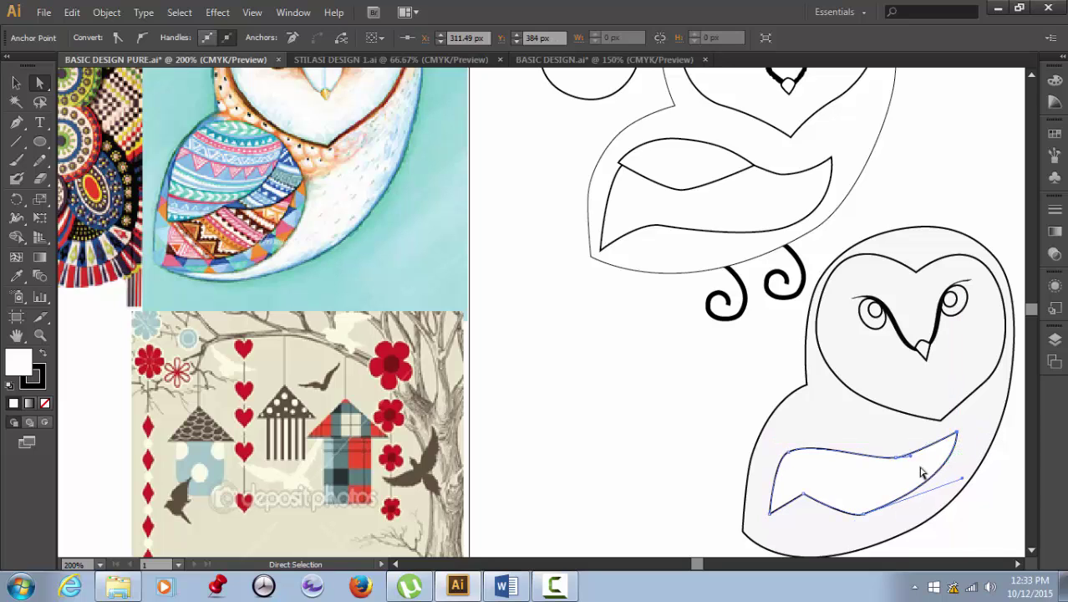
left_click_drag(912, 461, 988, 491)
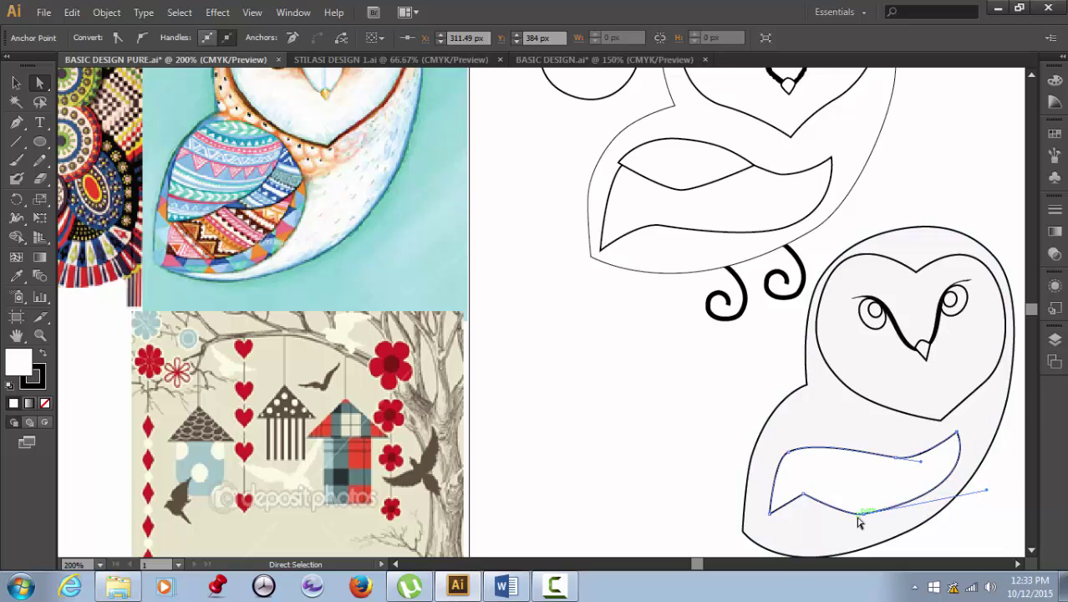
left_click(856, 534)
left_click_drag(862, 514, 868, 520)
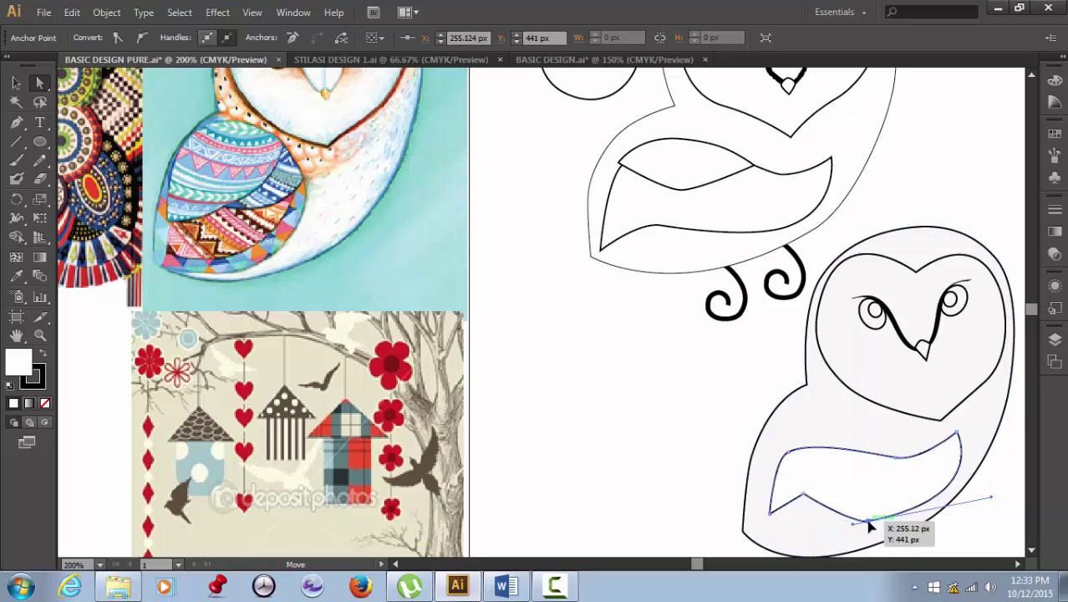
Smooth the wing's left anchor, move it down-left, tweak nearby anchors and nudge the wing up
left_click(802, 494)
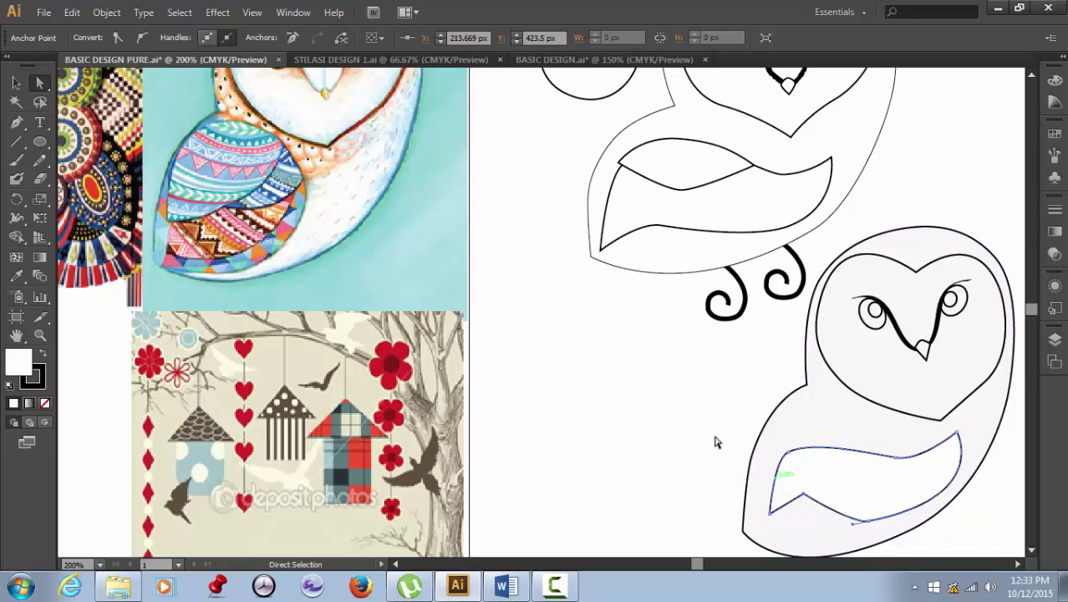
left_click(139, 38)
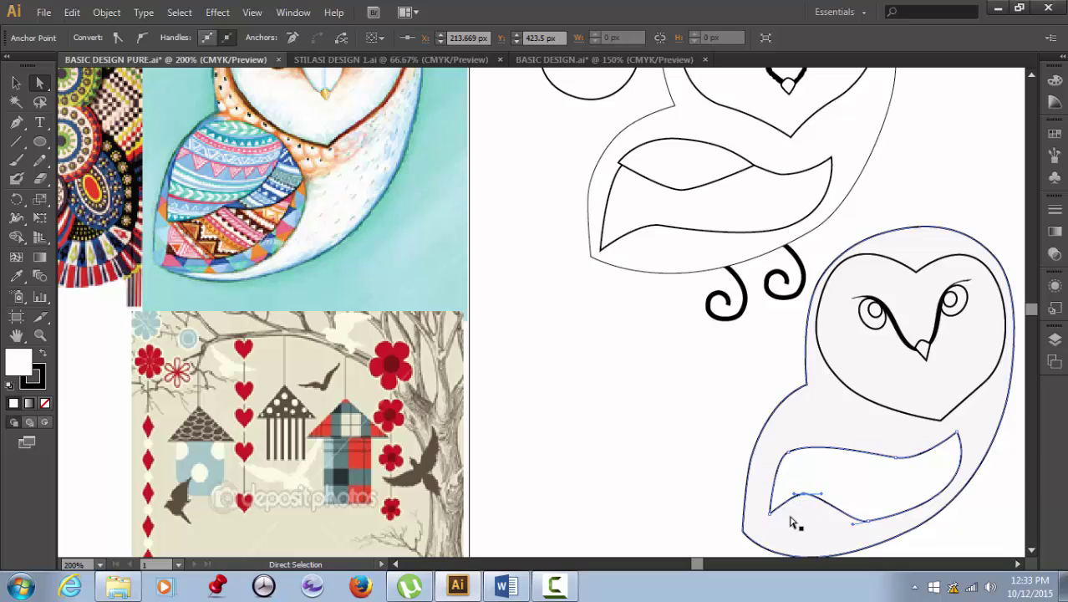
left_click_drag(770, 513, 754, 525)
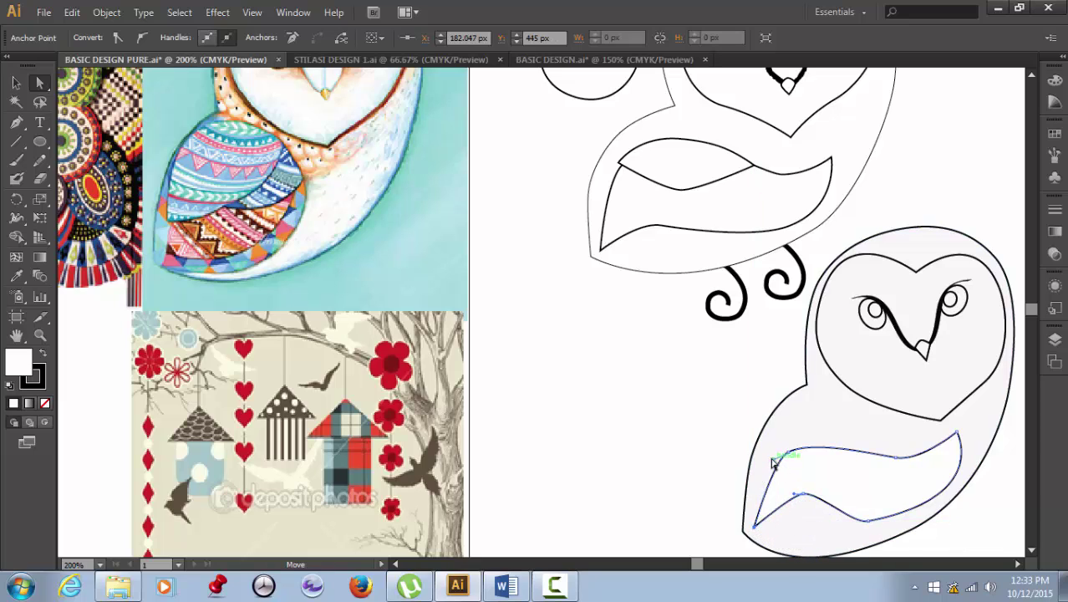
mouse_move(792, 457)
left_mouse_down()
mouse_move(792, 445)
mouse_move(797, 455)
left_mouse_up()
left_click_drag(807, 503, 810, 507)
left_click_drag(871, 532, 870, 529)
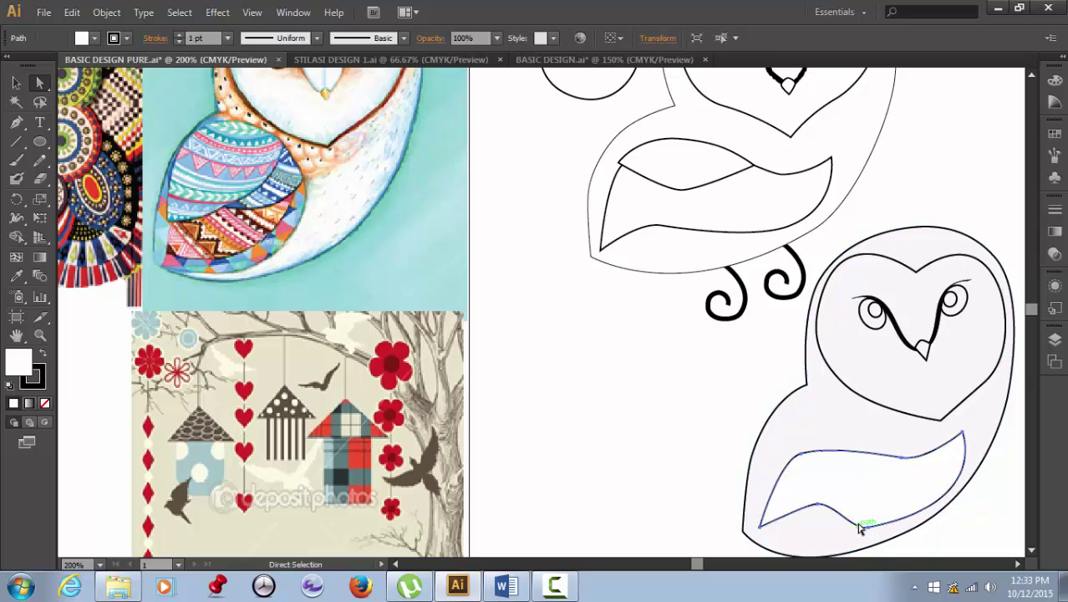
key("Up")
key("Up")
key("Up")
Refine the lower wing curve and reposition the wing's upper-left anchor
left_click(861, 528, "shift")
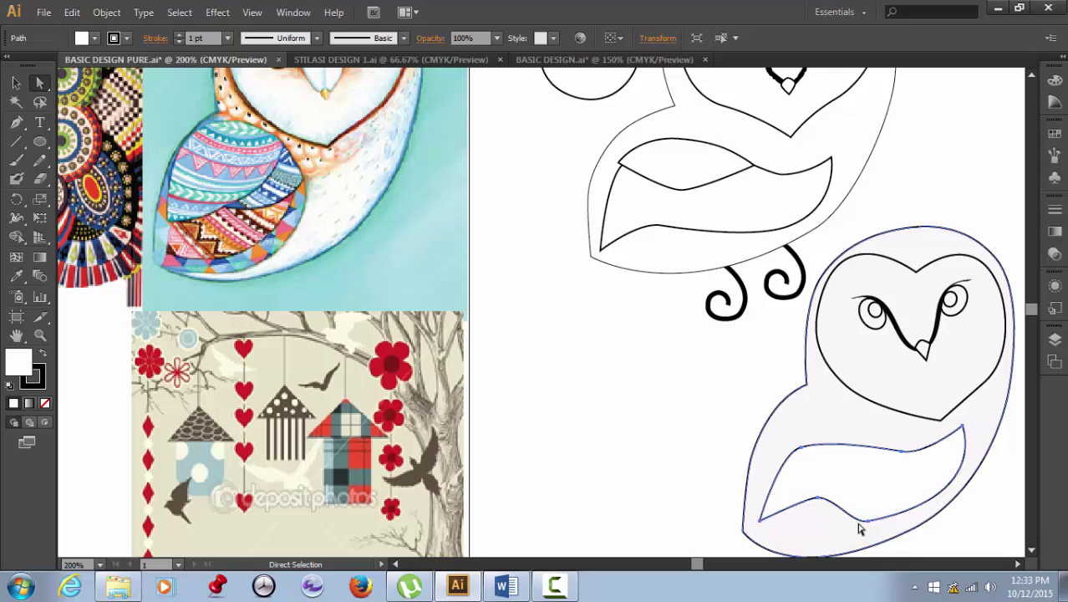
left_click(859, 528)
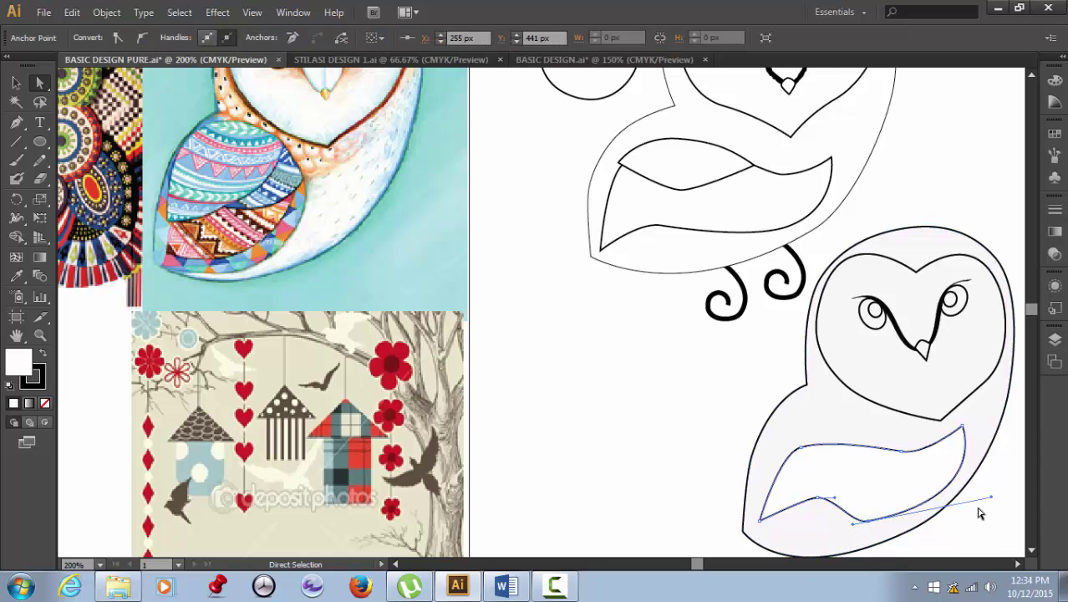
mouse_move(993, 500)
left_mouse_down()
mouse_move(978, 517)
mouse_move(988, 507)
left_mouse_up()
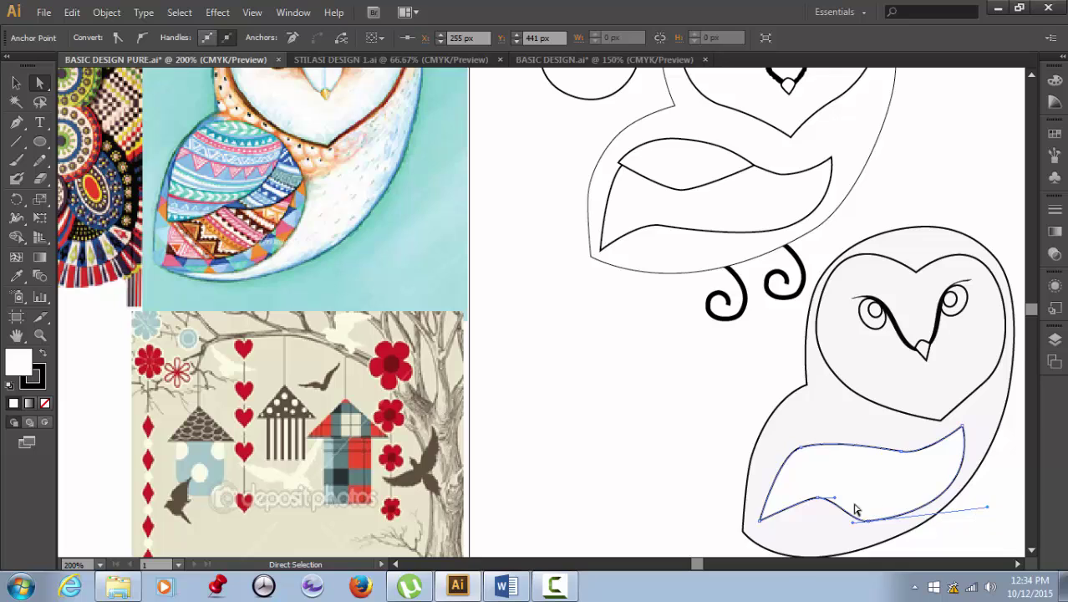
left_click_drag(821, 499, 801, 505)
left_click(834, 531)
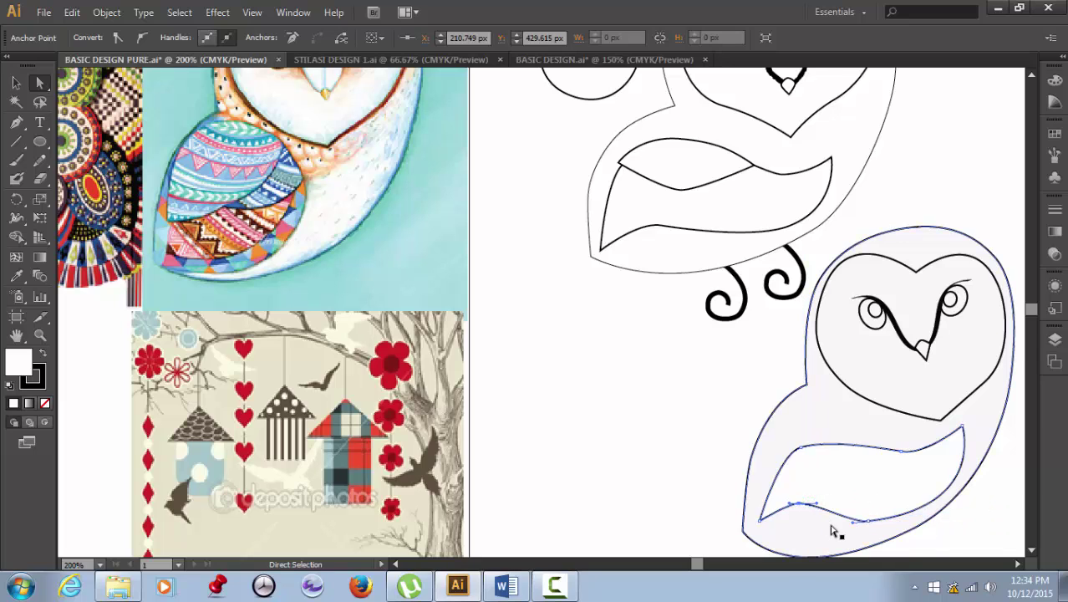
left_click(798, 453)
left_click_drag(800, 452, 786, 461)
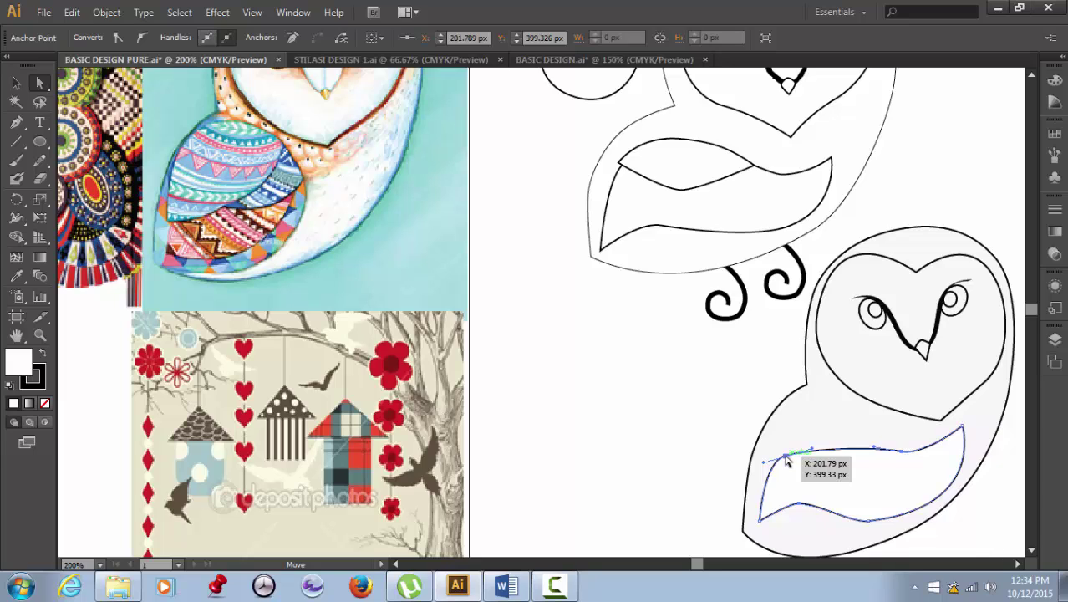
left_click_drag(787, 460, 787, 460)
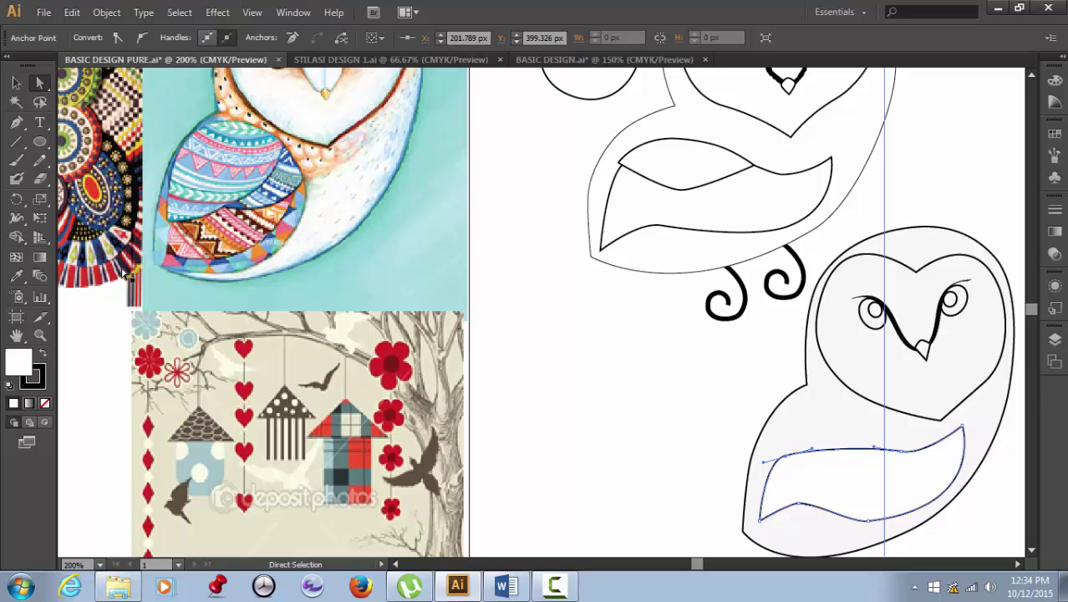
Draw a closed triangular feather path with the Pen tool inside the wing
left_click(12, 128)
left_click(92, 123)
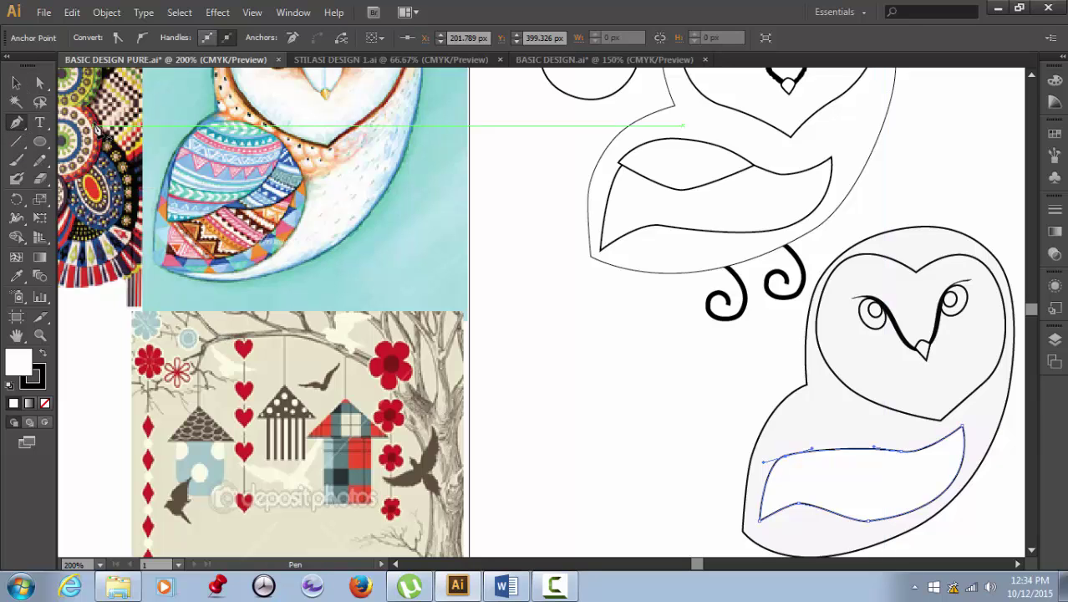
left_click(775, 444)
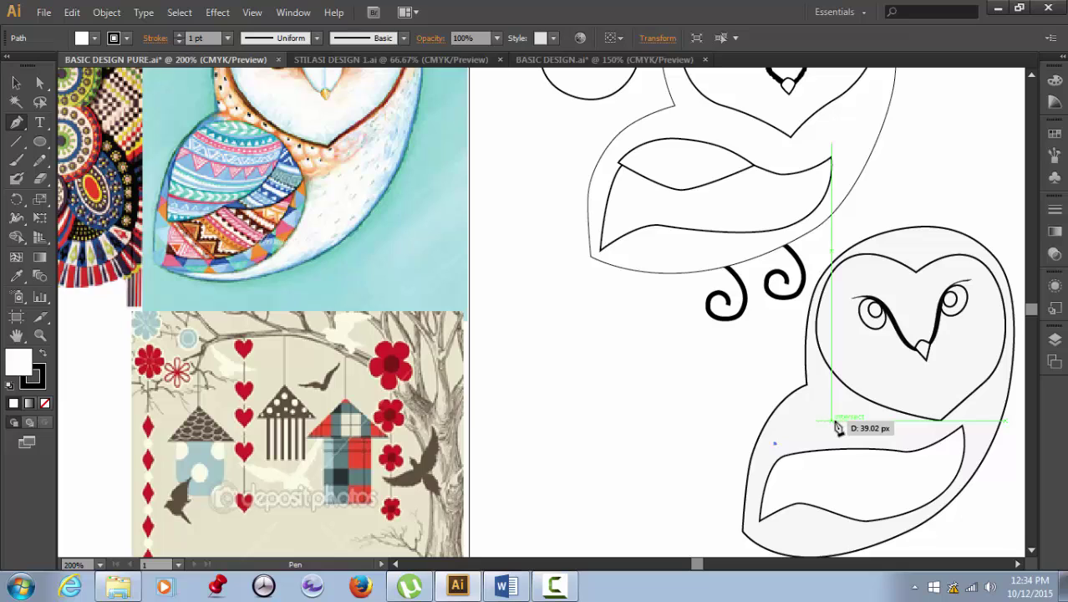
left_click(904, 447)
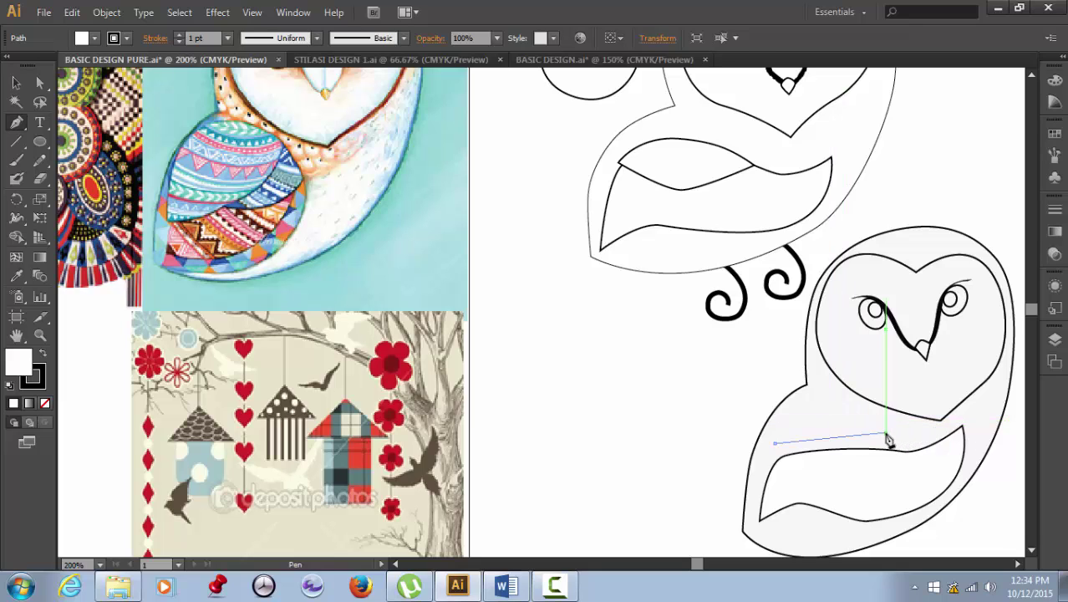
left_click(886, 433)
left_click(838, 469)
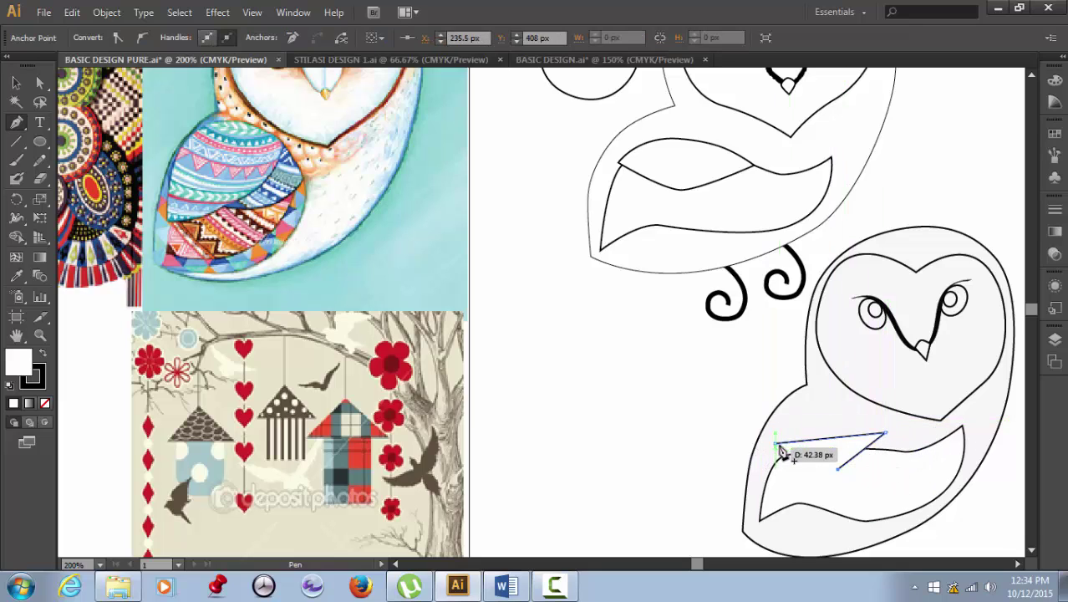
left_click(776, 445)
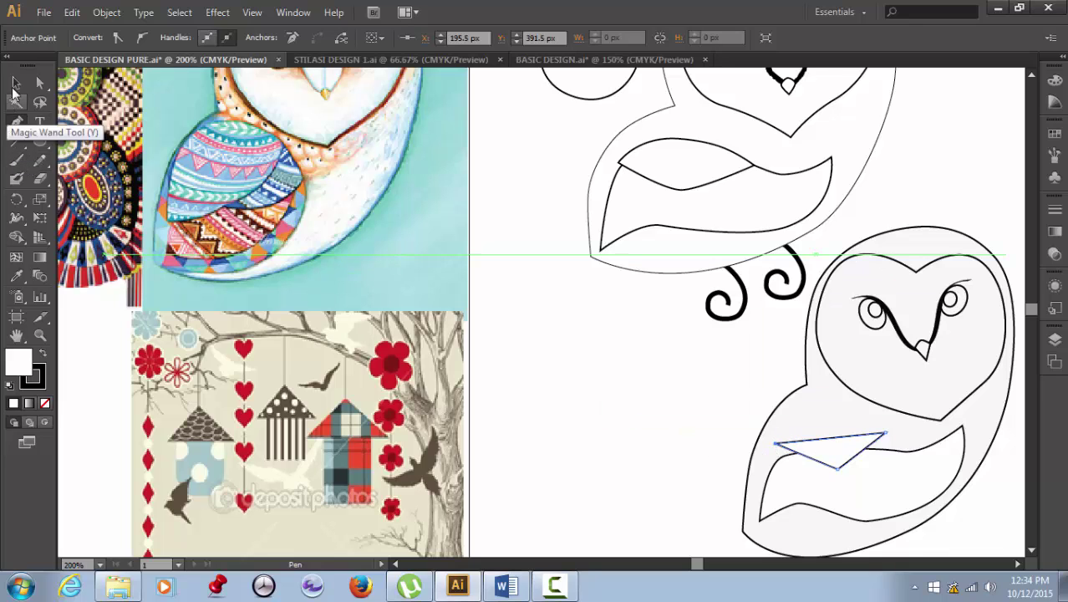
Convert the triangle's bottom anchor to smooth and drag its handles to curve the lower edge
left_click(39, 82)
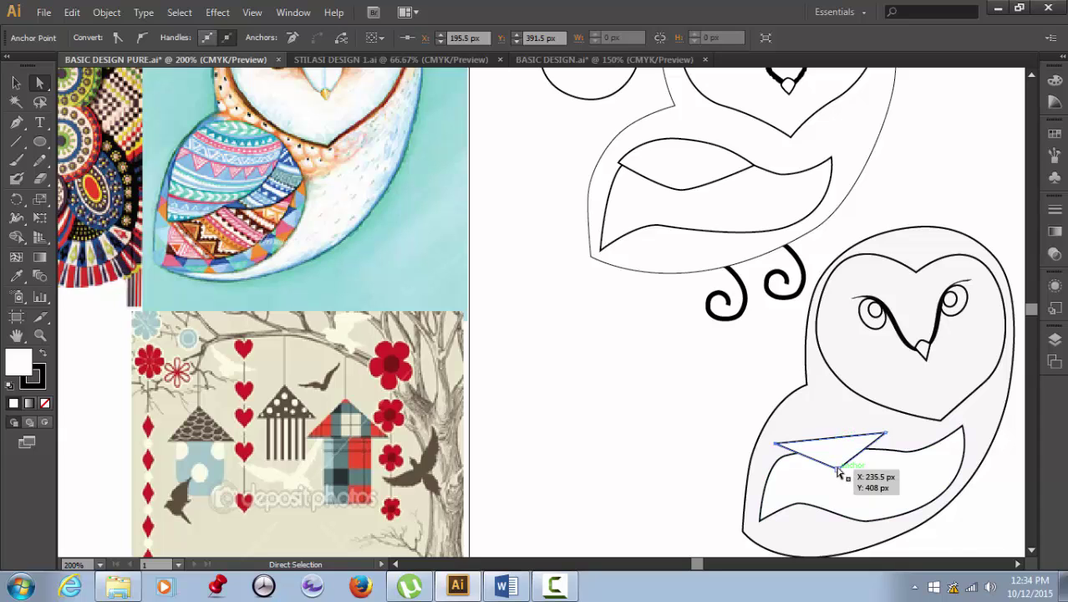
left_click_drag(841, 440, 844, 443)
left_click(142, 38)
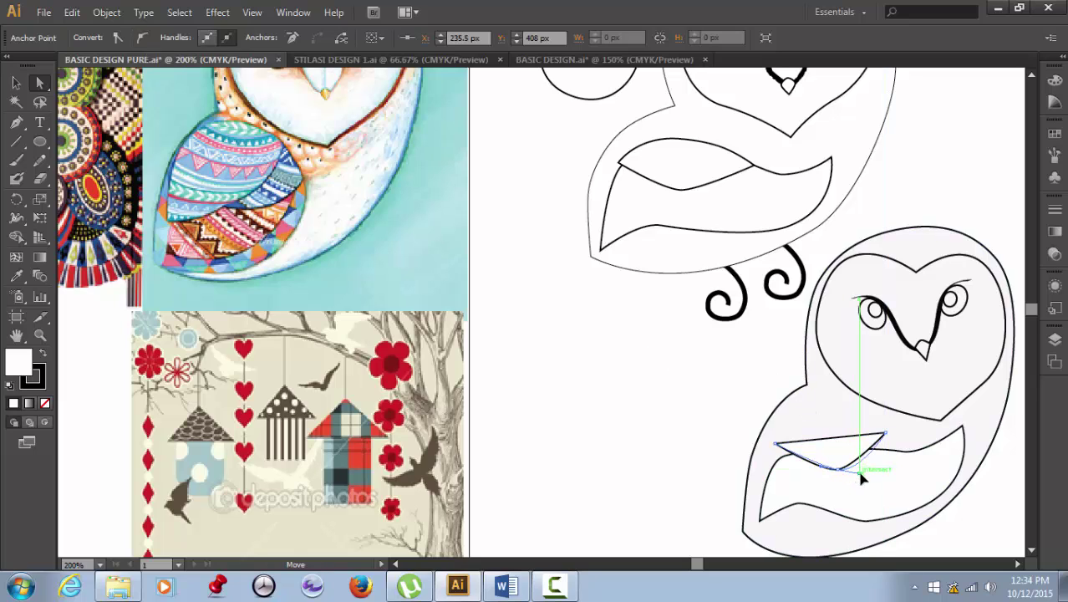
left_click_drag(854, 473, 804, 478)
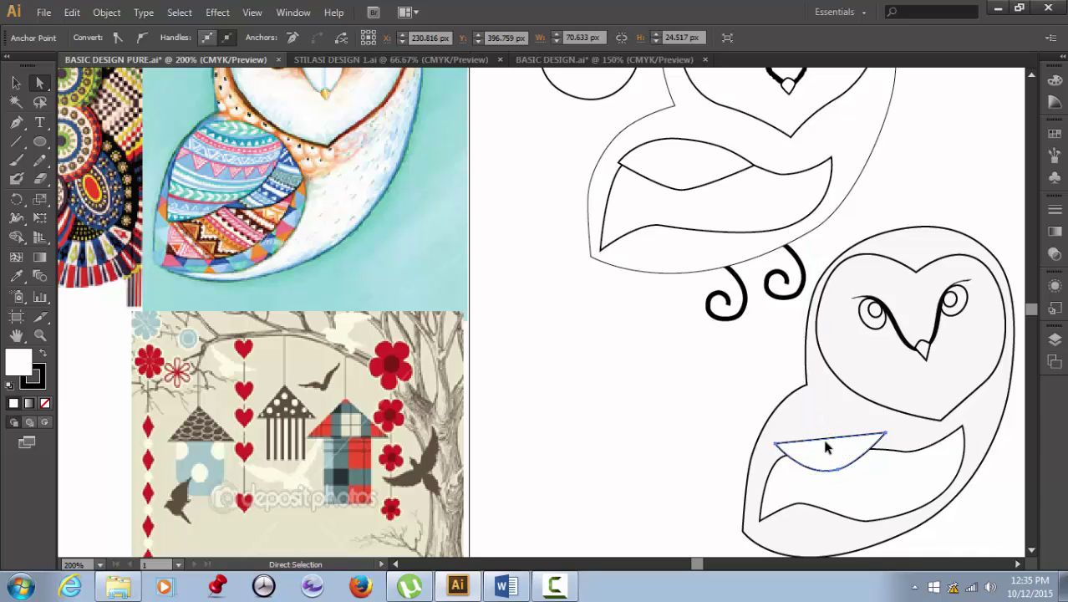
left_click(827, 444)
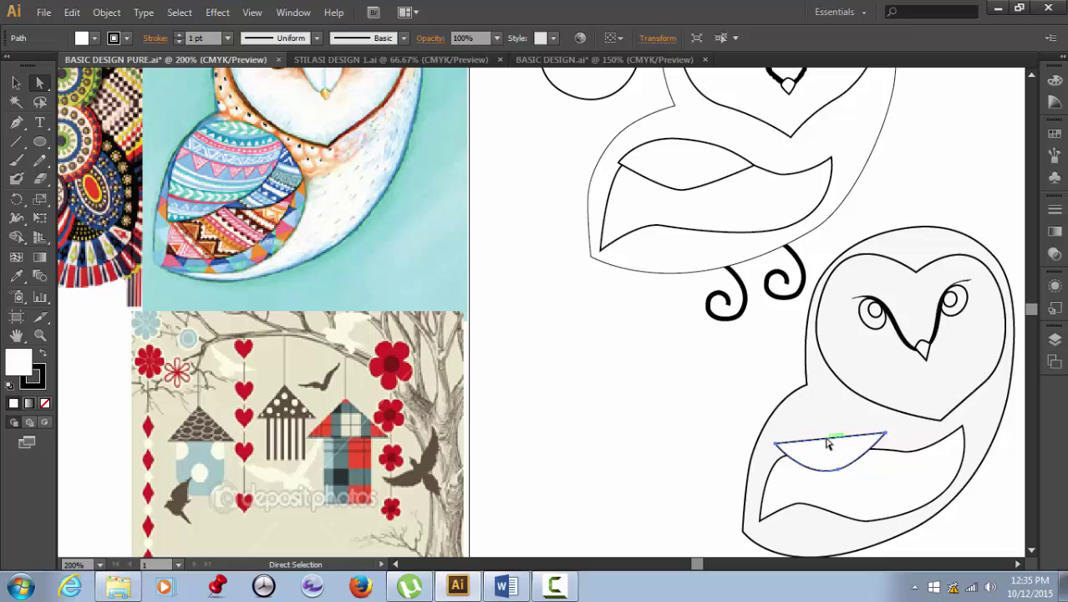
Try adding an anchor point on the feather's top edge and dismiss the warning
left_click(17, 124)
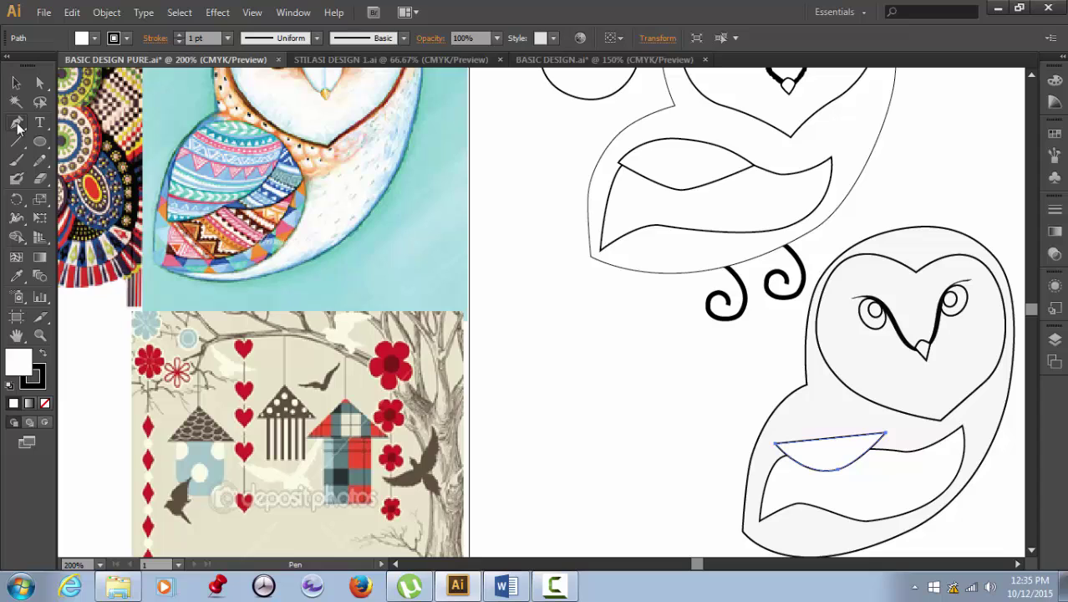
left_click_drag(17, 123, 67, 139)
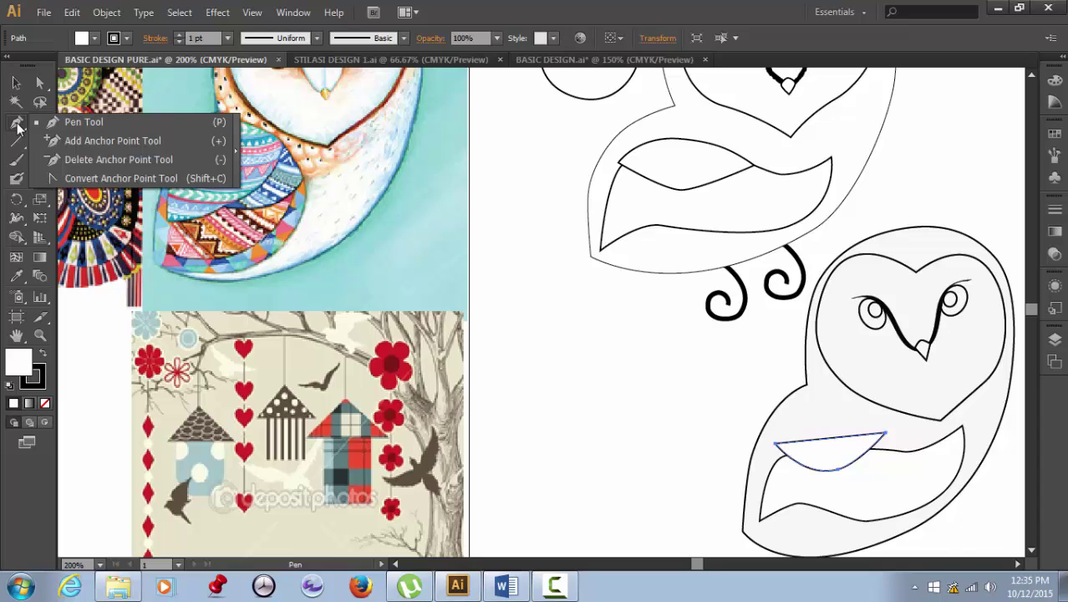
left_click(831, 437)
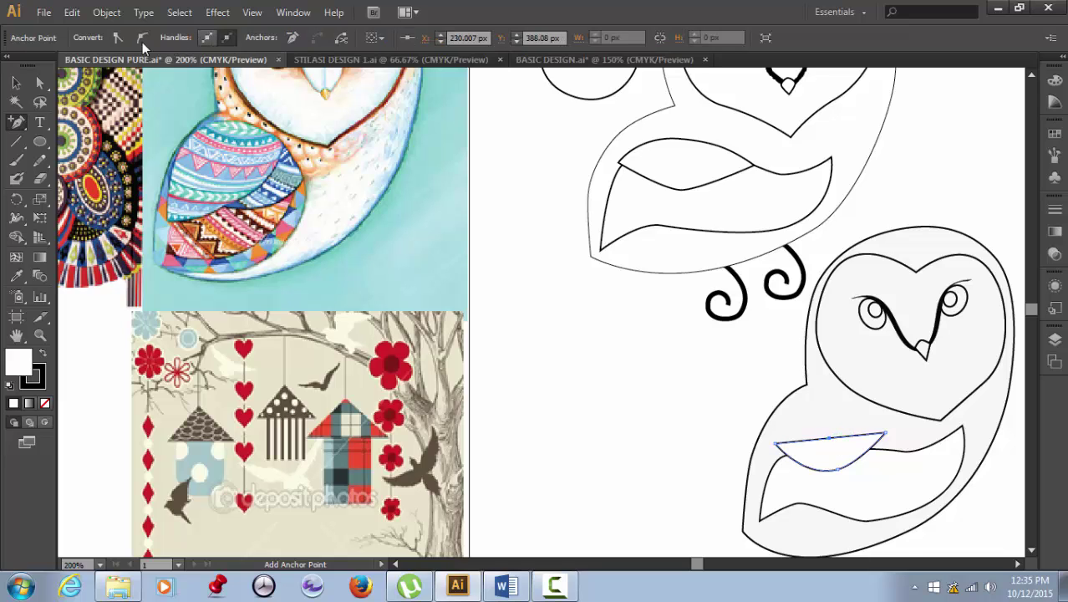
left_click(830, 443)
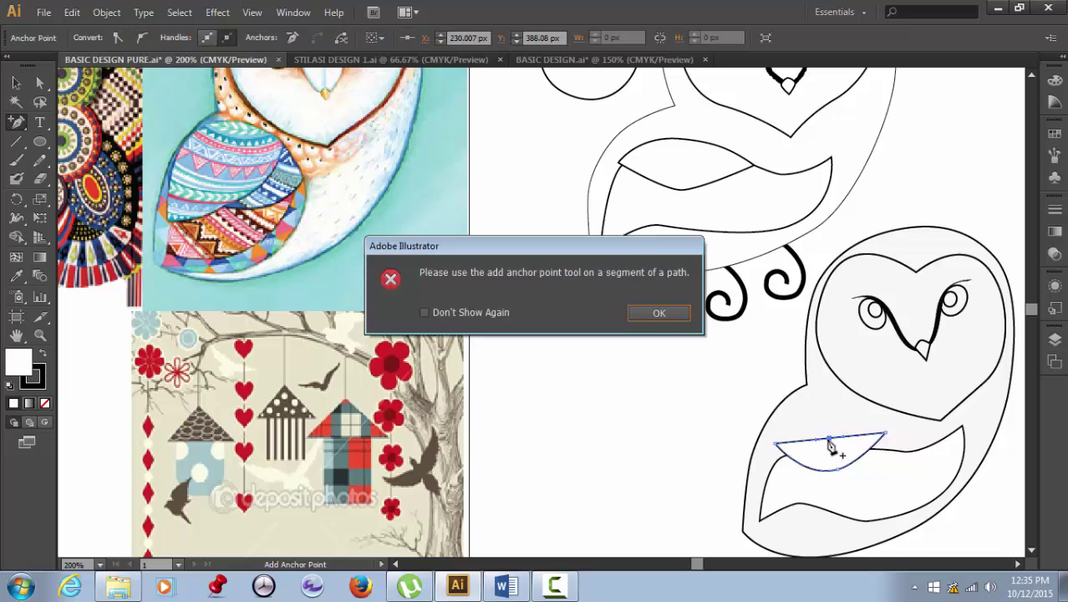
left_click(659, 313)
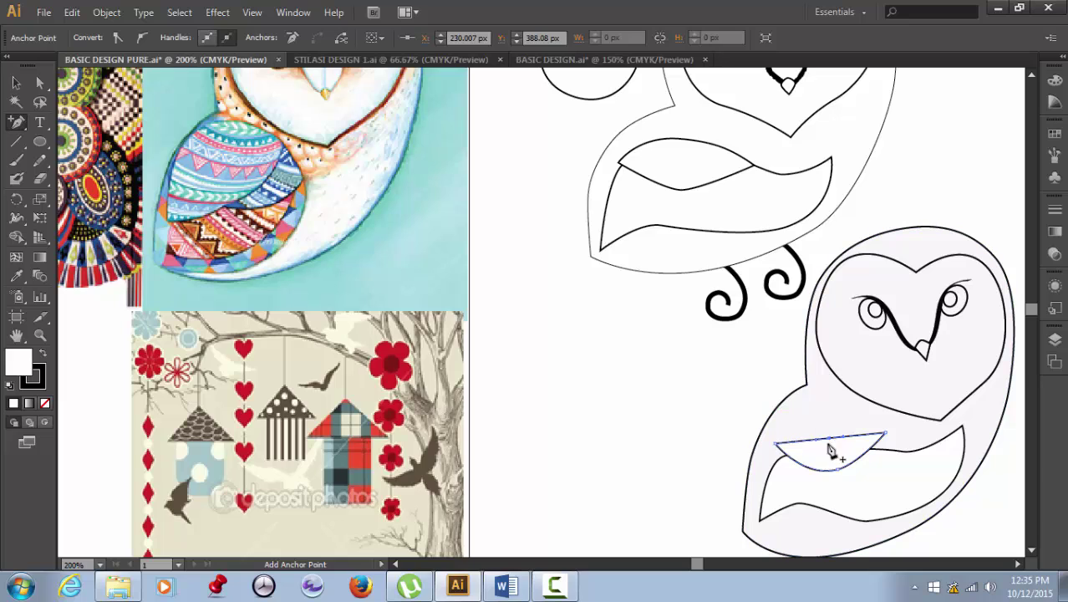
Drag the feather's top-edge point up and left so it arches into a leaf
left_click(39, 82)
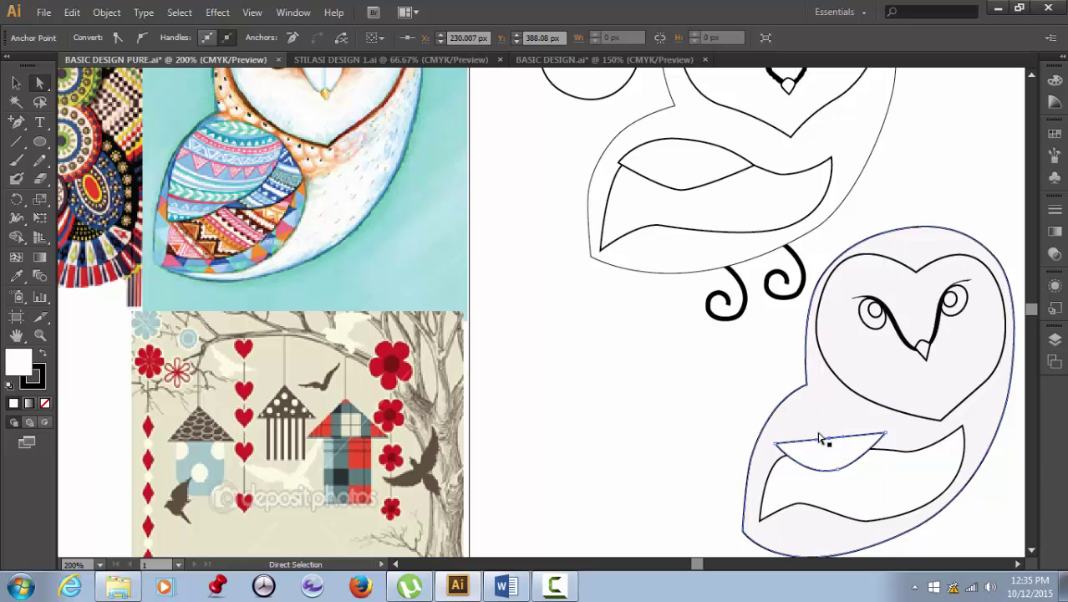
left_click_drag(830, 444, 829, 424)
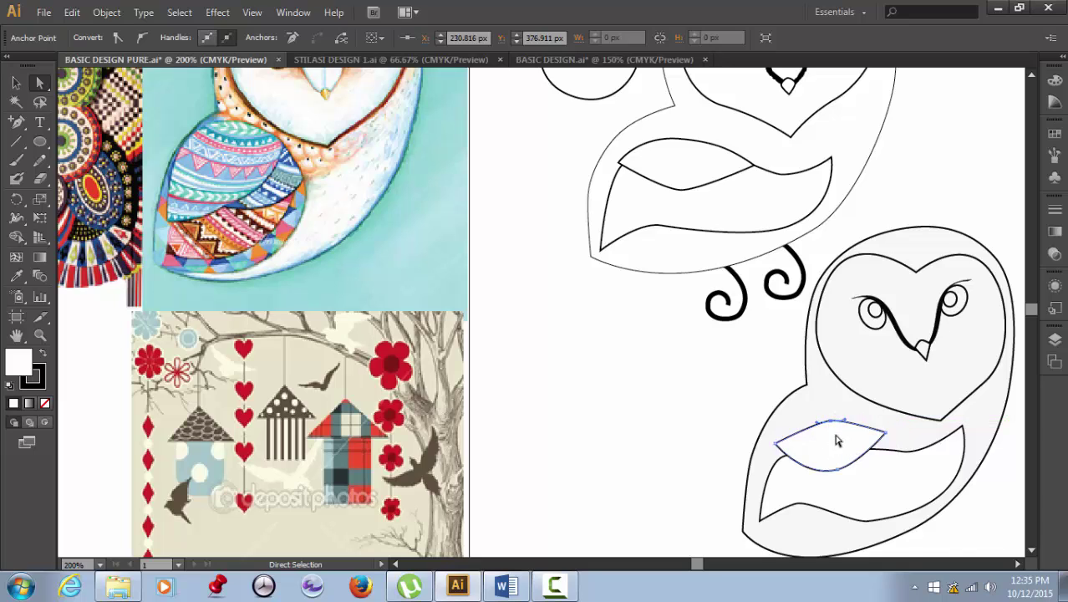
left_click_drag(812, 427, 801, 426)
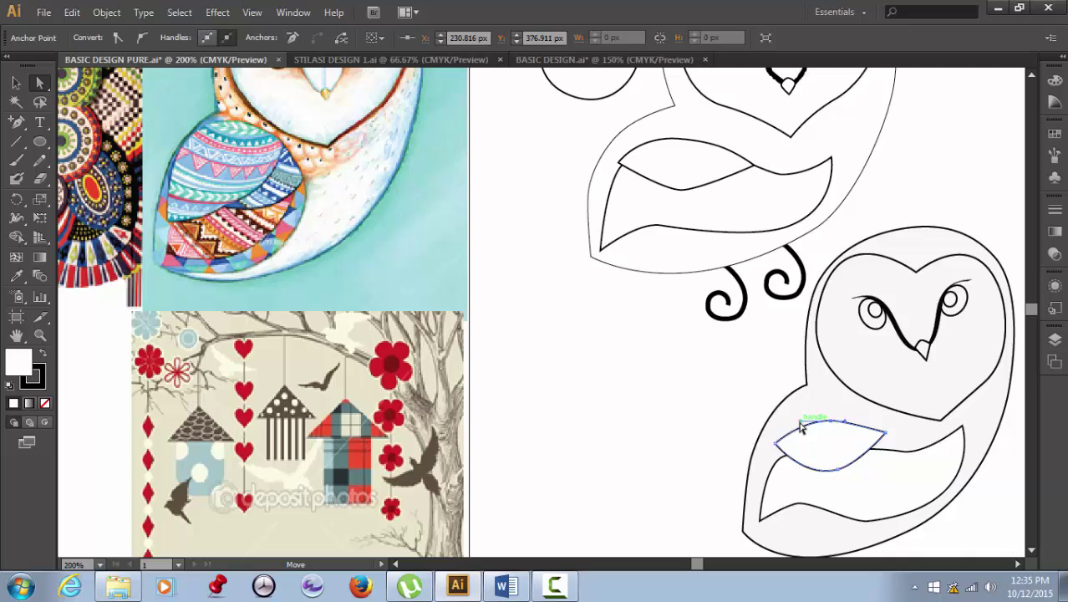
Move the leaf down-right in the wing and lower its right tip to about X 272.7, Y 396.0 px
key("v")
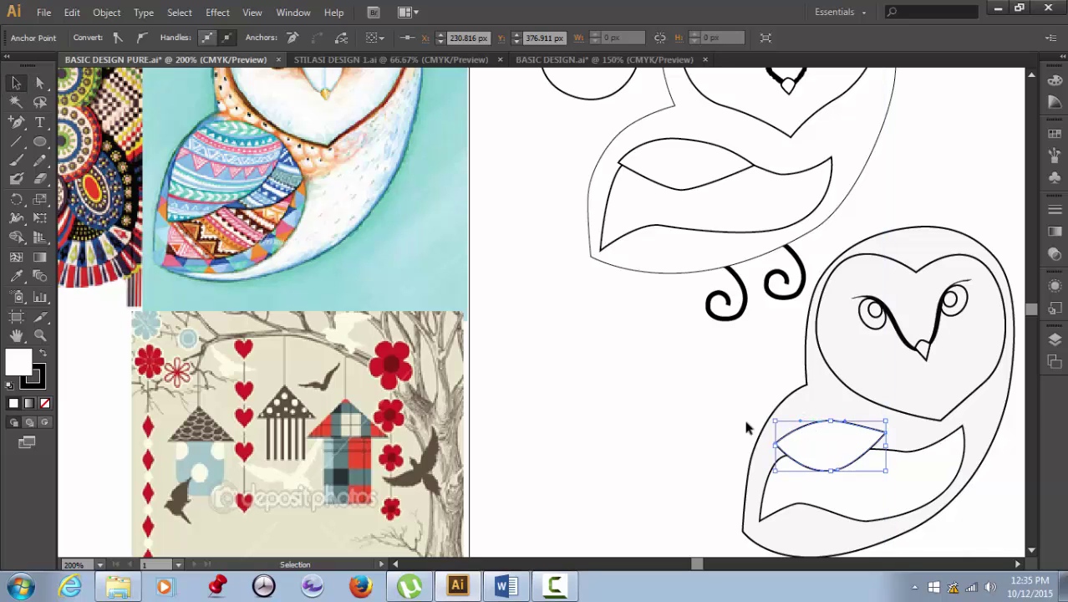
mouse_move(828, 450)
left_mouse_down()
mouse_move(828, 462)
mouse_move(886, 456)
left_mouse_up()
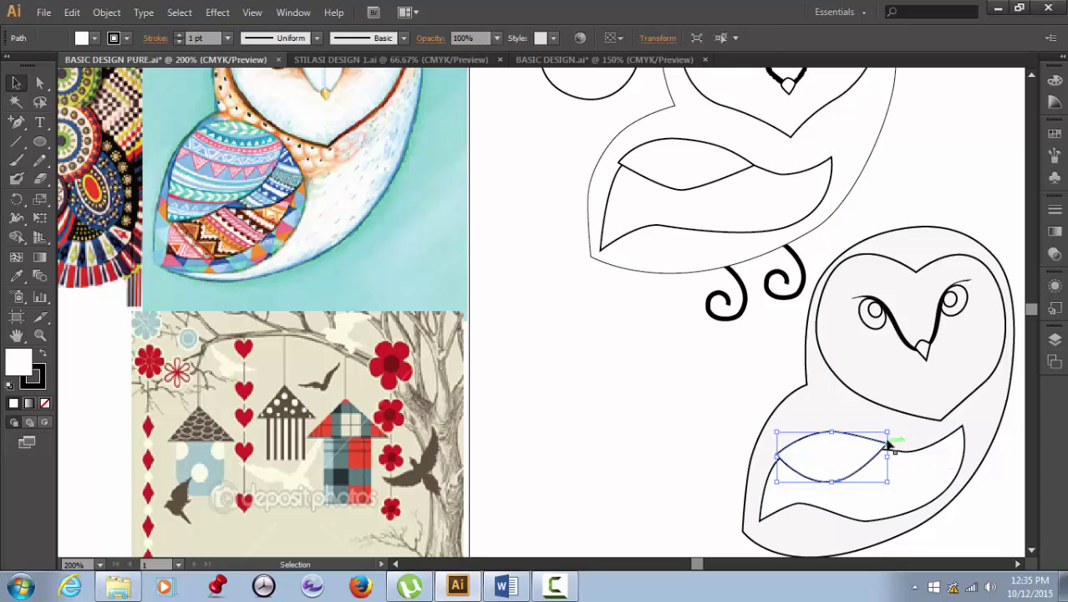
left_click(39, 82)
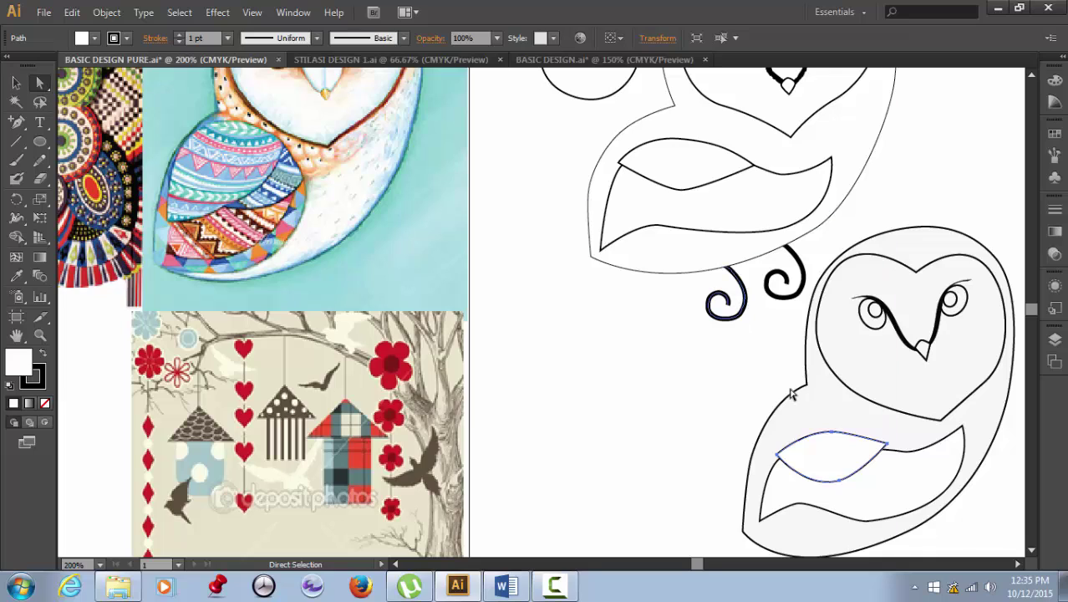
left_click(843, 430)
mouse_move(887, 445)
left_mouse_down()
mouse_move(901, 454)
mouse_move(888, 450)
left_mouse_up()
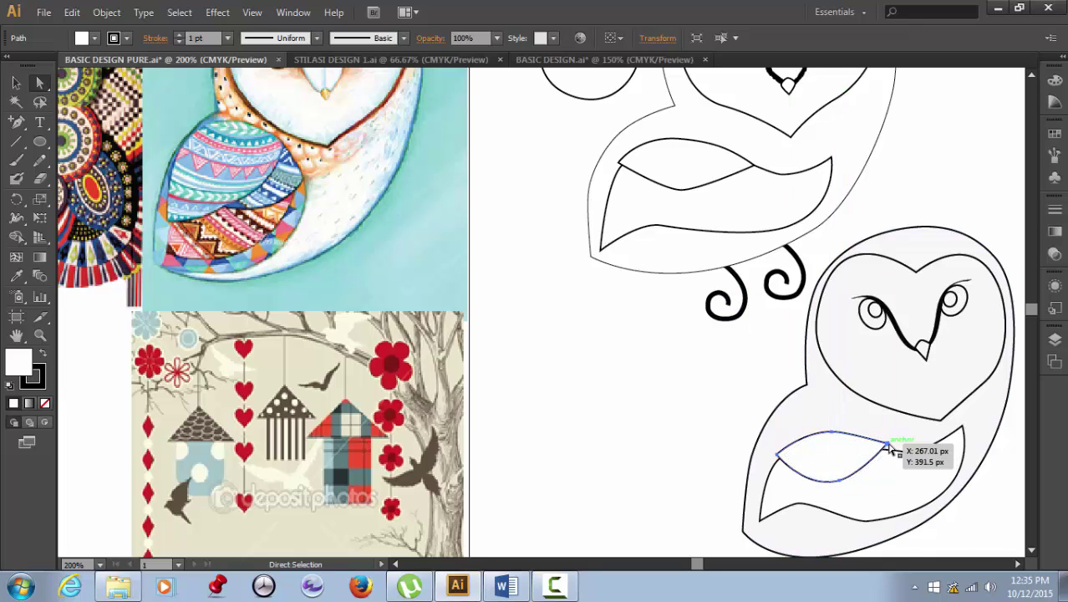
left_click(888, 447)
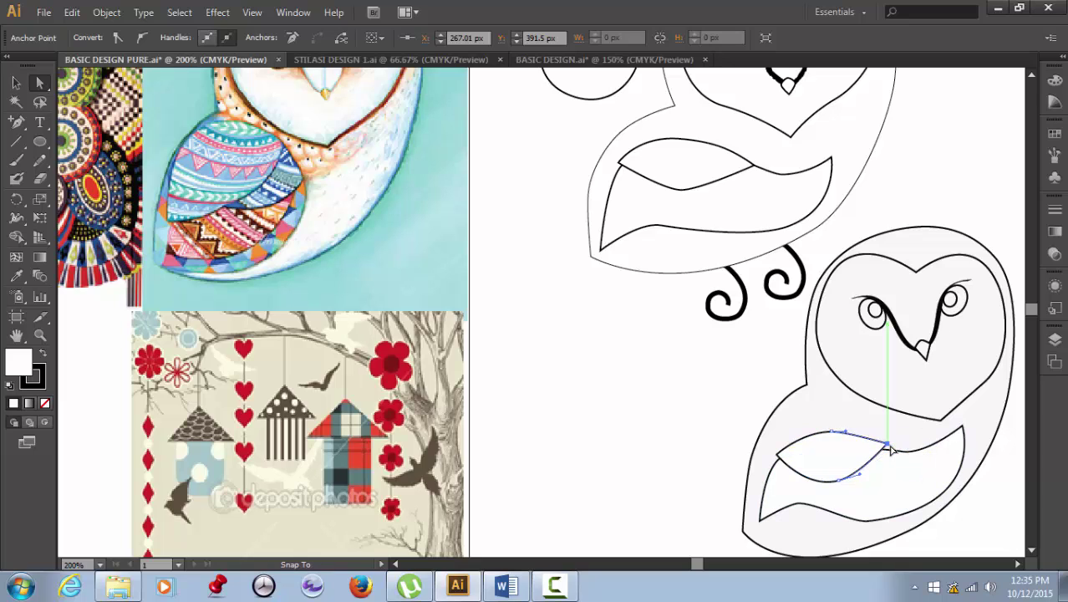
left_click_drag(891, 448, 902, 451)
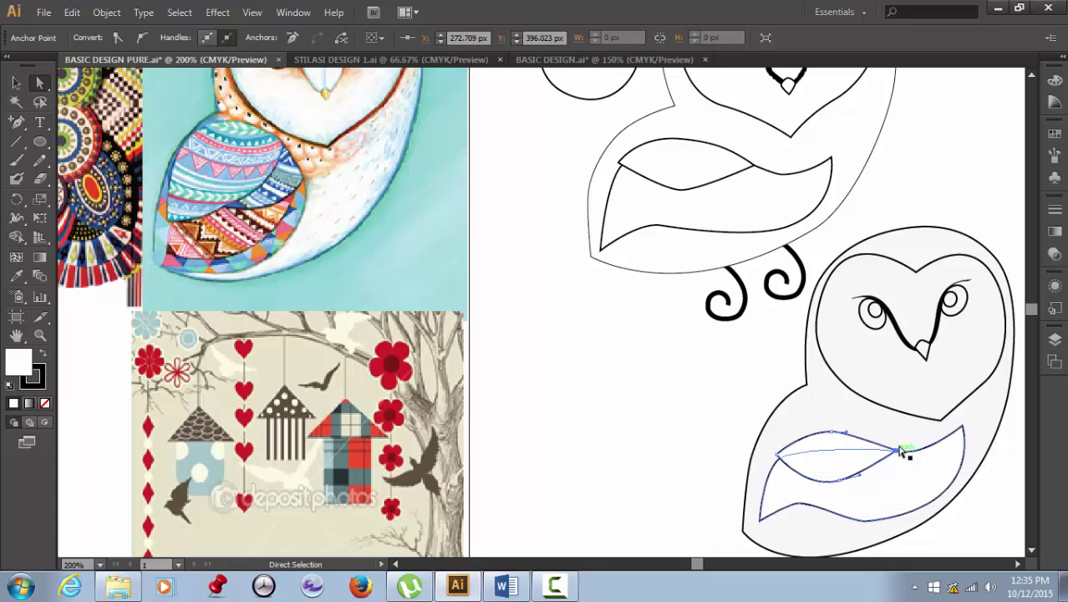
Choose the Spiral Tool from the Line Segment tool flyout
scroll(906, 443, "down", 1)
scroll(907, 460, "up", 1)
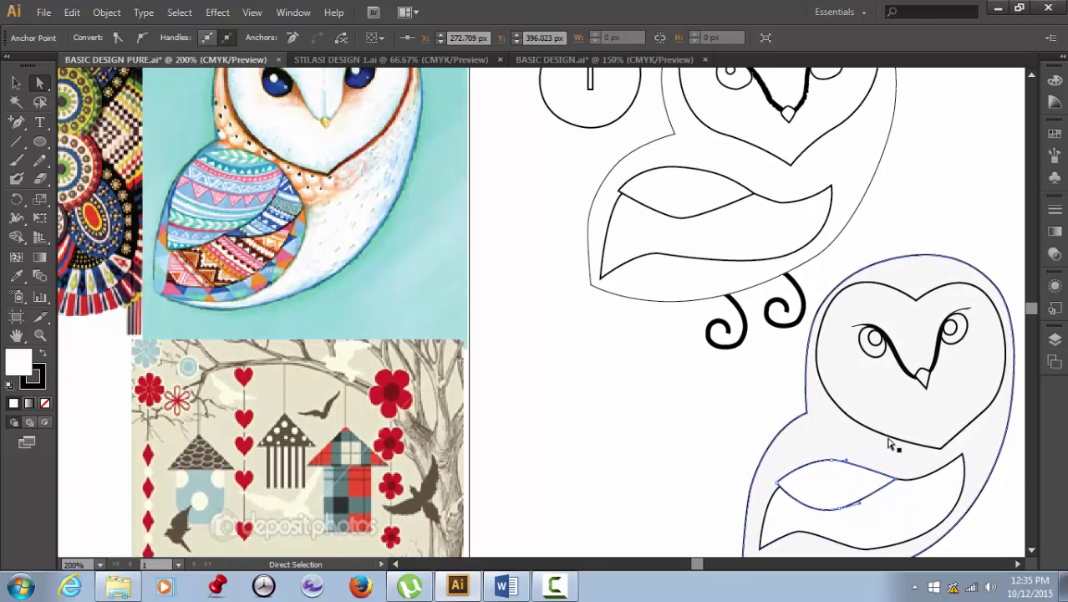
scroll(894, 452, "up", 1)
scroll(891, 449, "down", 1)
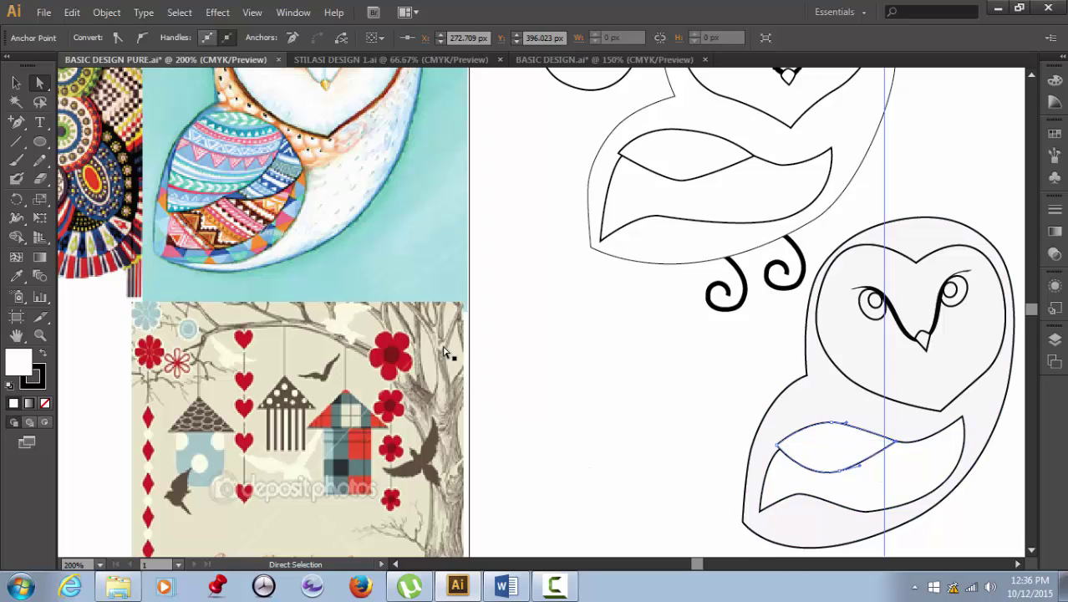
left_click(19, 147)
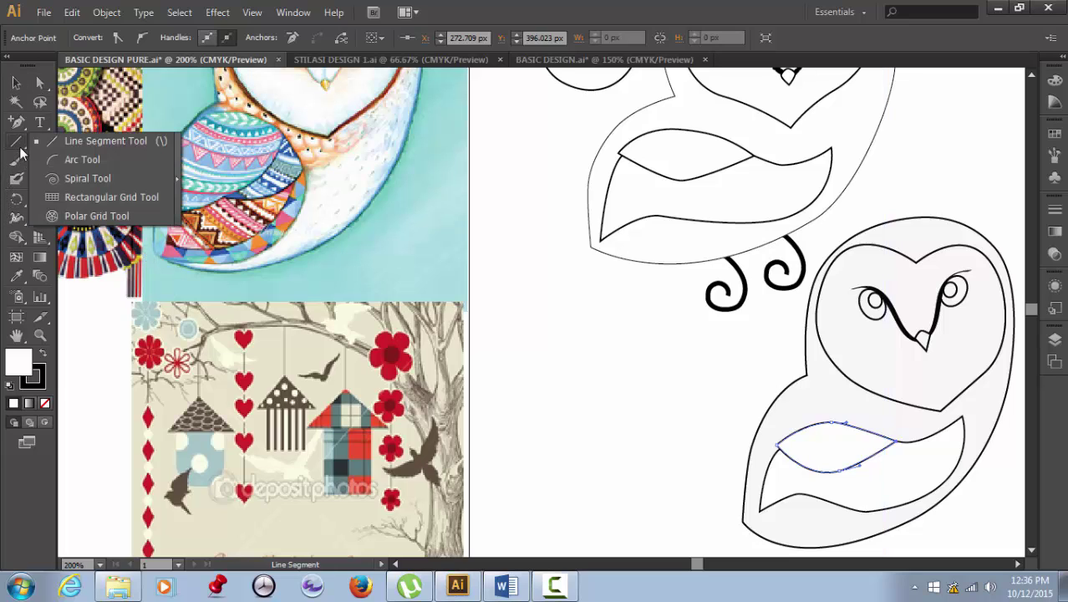
left_click(56, 178)
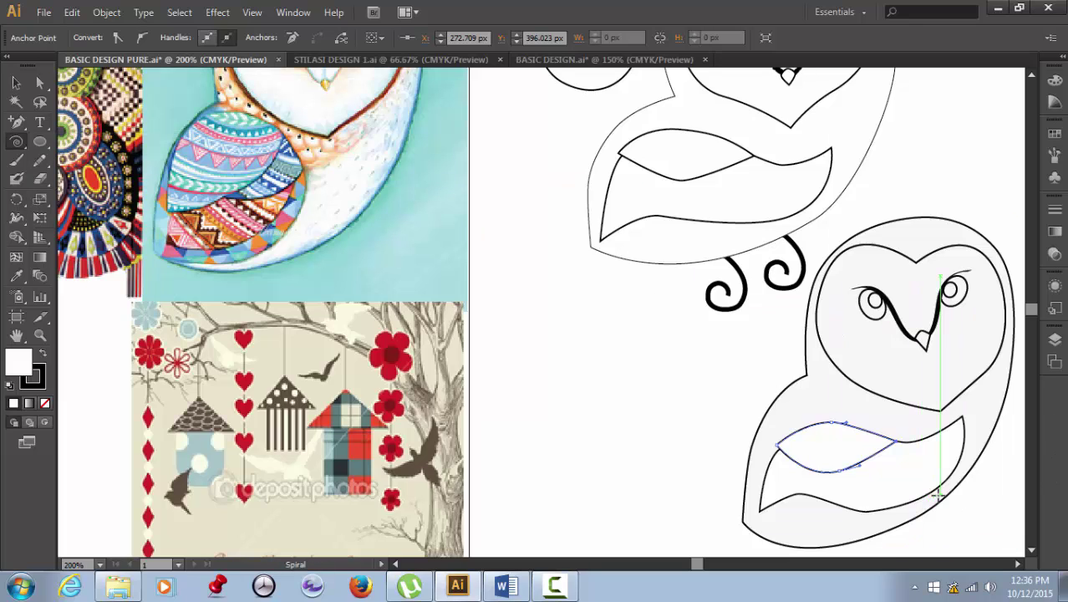